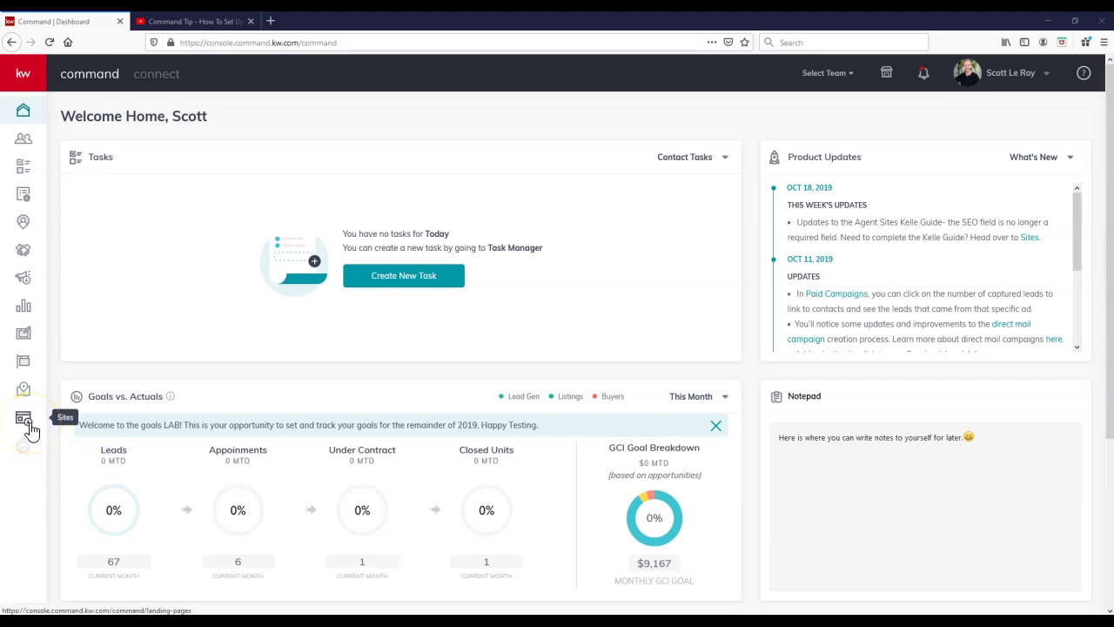
# Step: Open the Sites section and, on YouTube, bring up the embed code of the video "Command Tip - How To Set Up The KW IDX Site"
pyautogui.click(29, 428)
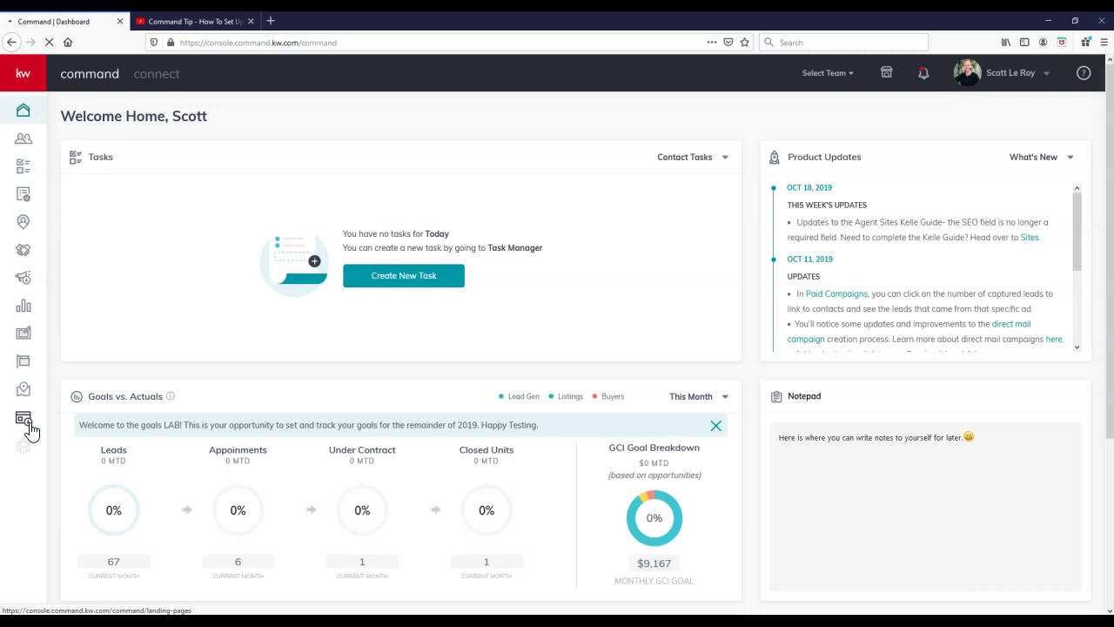
pyautogui.click(165, 21)
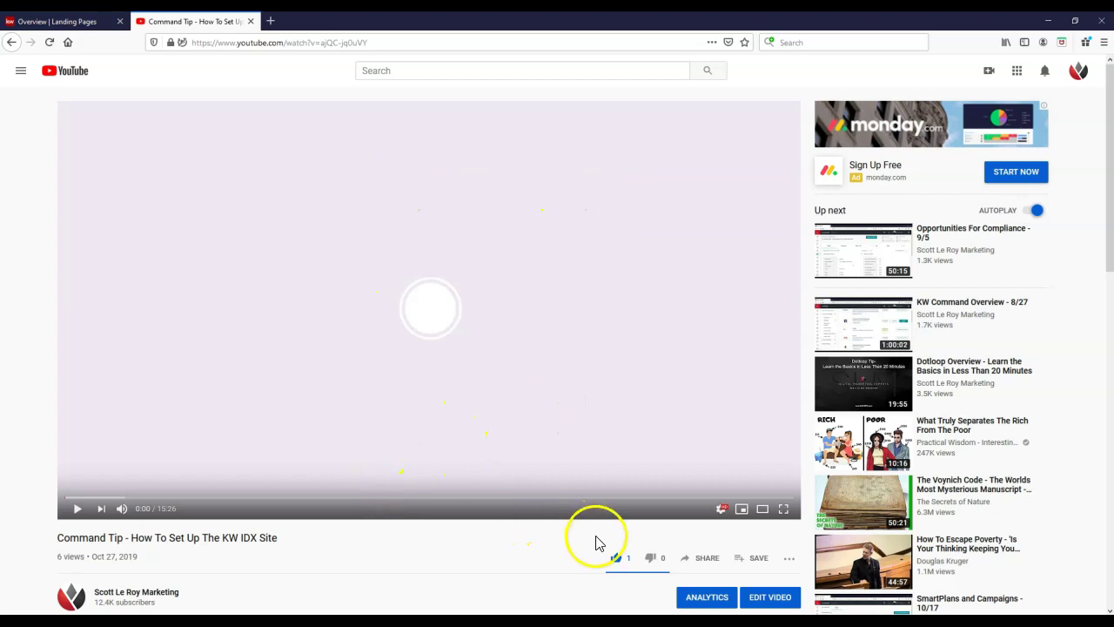
pyautogui.click(707, 561)
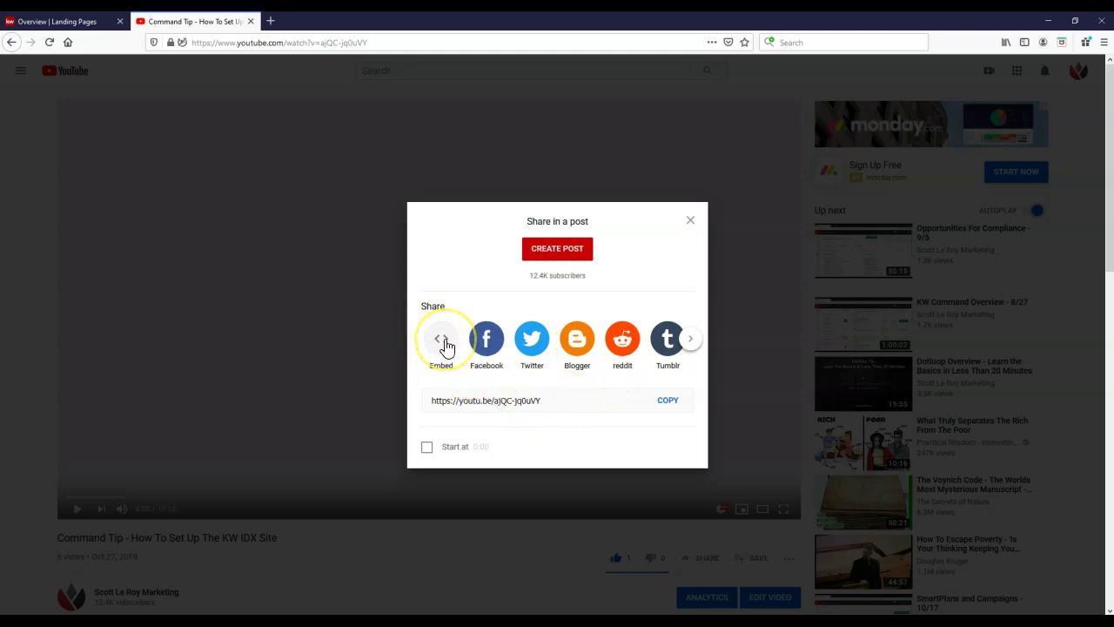
pyautogui.click(693, 219)
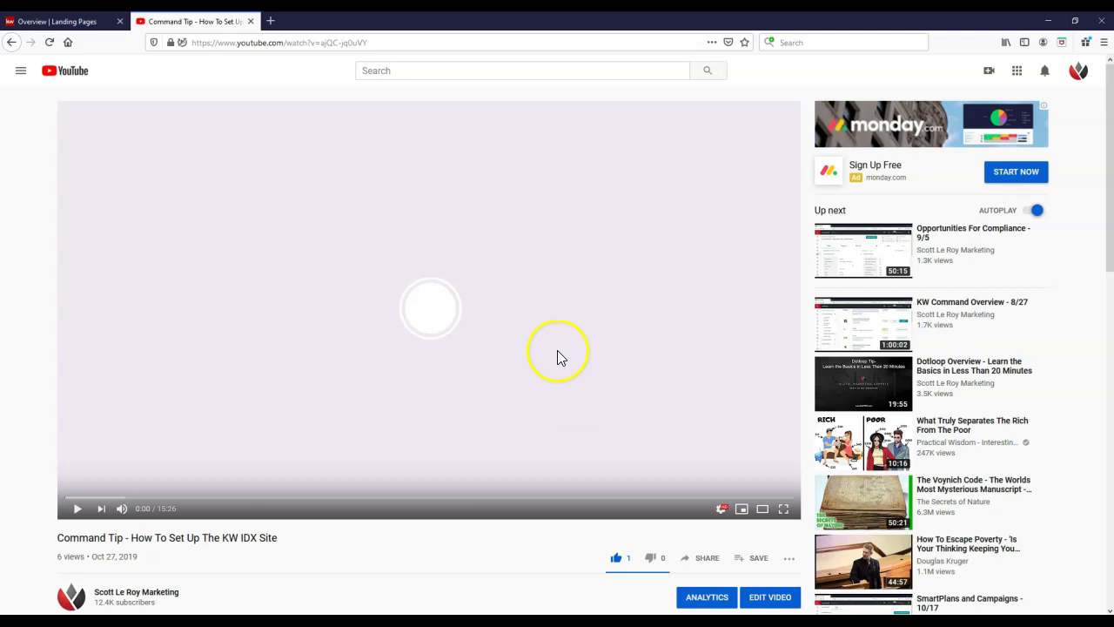
pyautogui.click(693, 564)
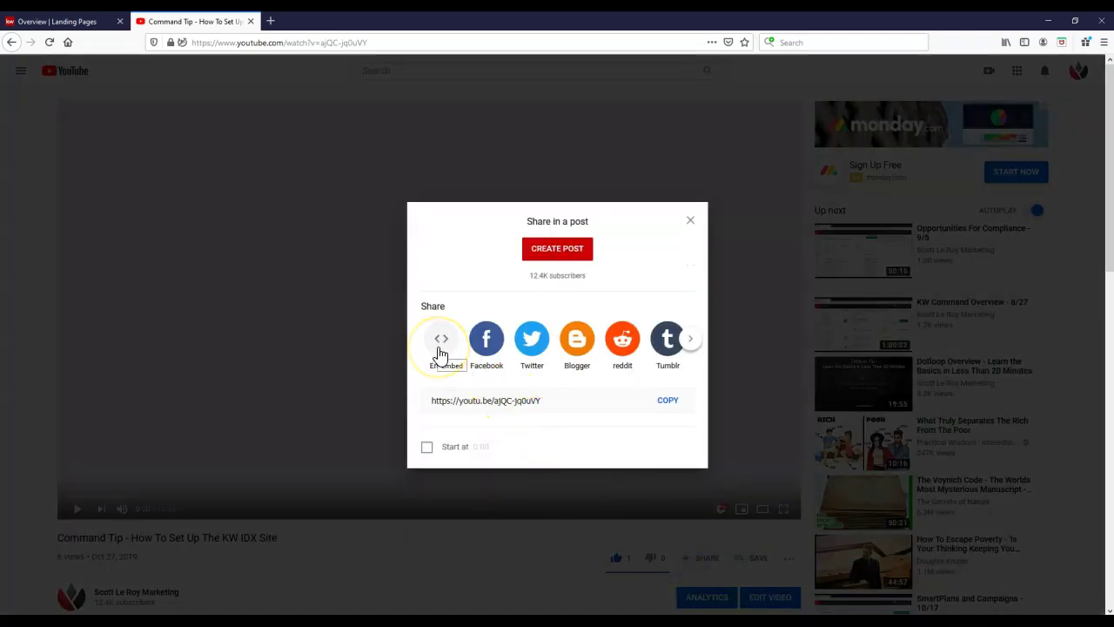
pyautogui.click(441, 348)
pyautogui.click(815, 294)
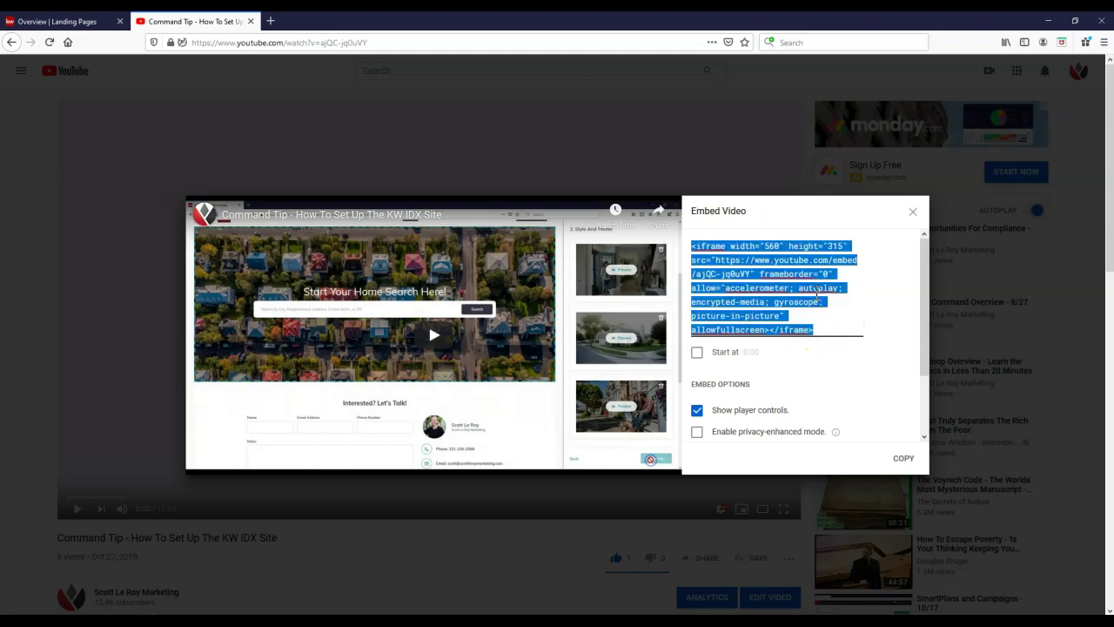
pyautogui.scroll(-2, 816, 296)
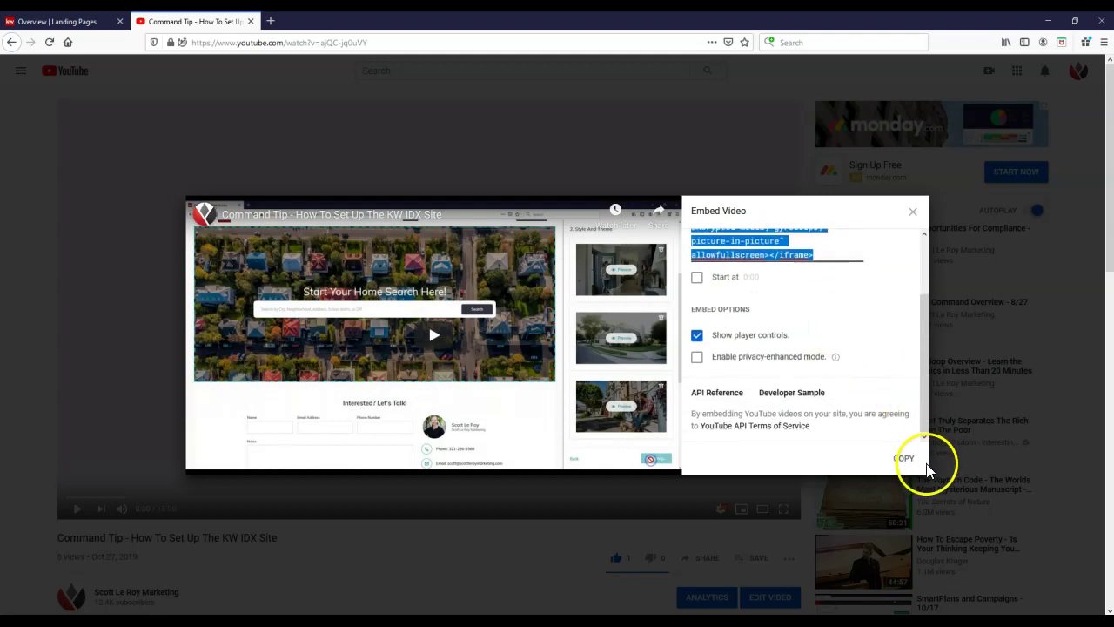
# Step: Switch back to Command and create a new page with the type On My Agent Site
pyautogui.click(79, 21)
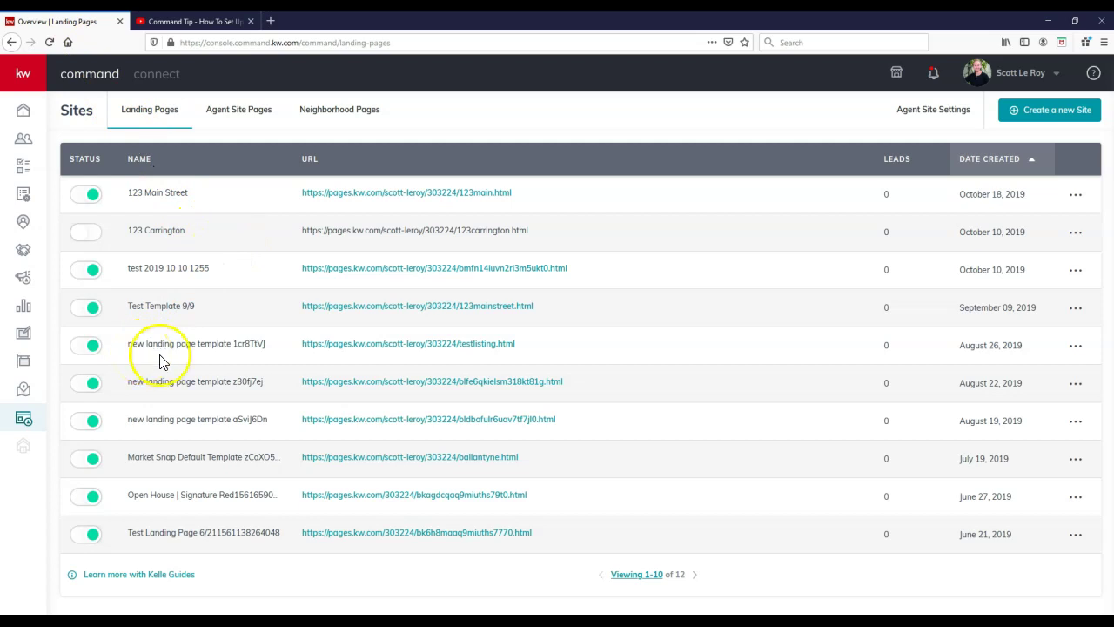
pyautogui.click(1071, 118)
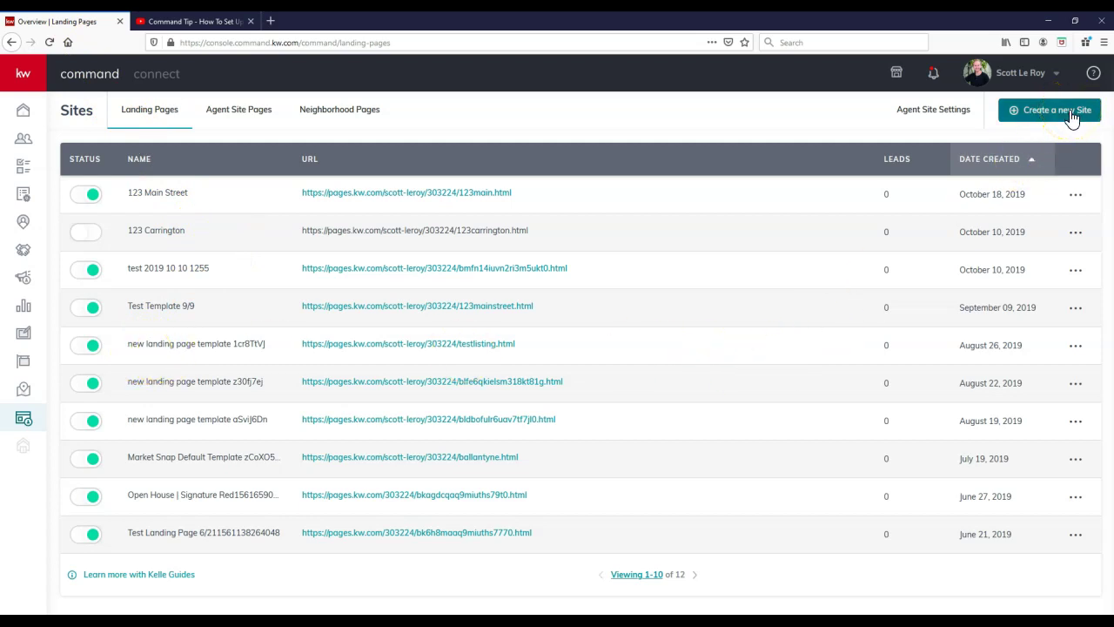
pyautogui.click(1070, 114)
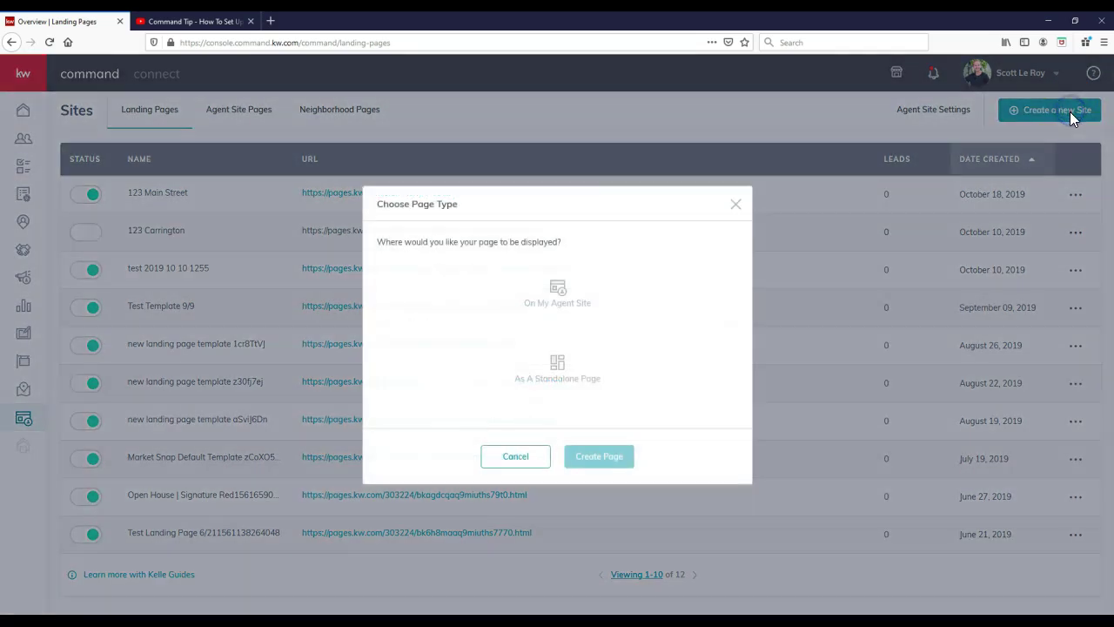
pyautogui.click(581, 305)
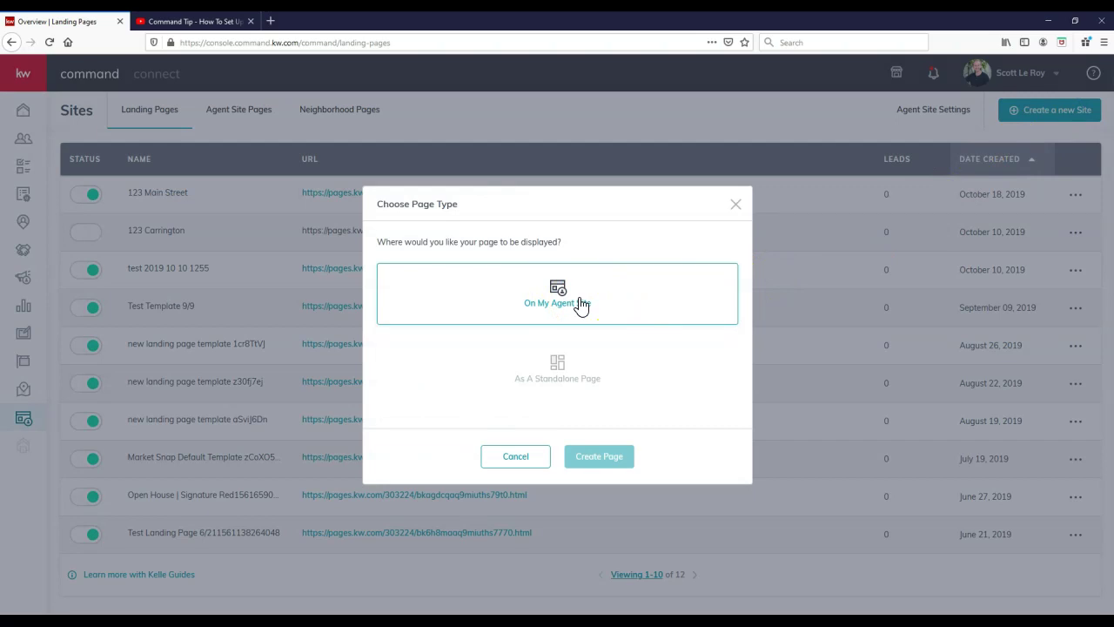
pyautogui.click(582, 304)
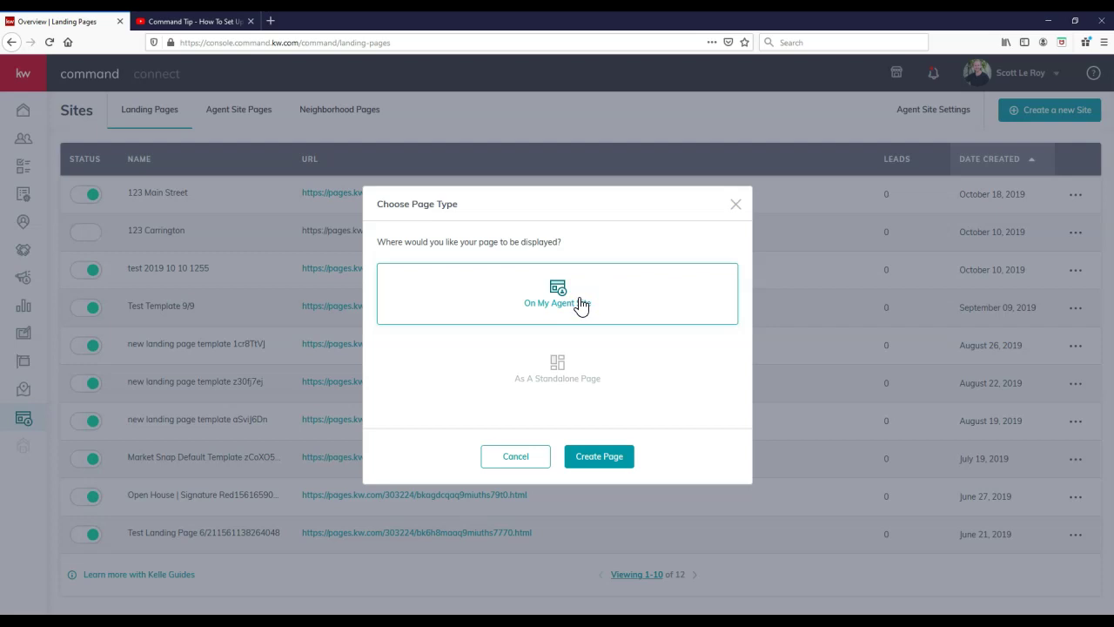
pyautogui.click(622, 459)
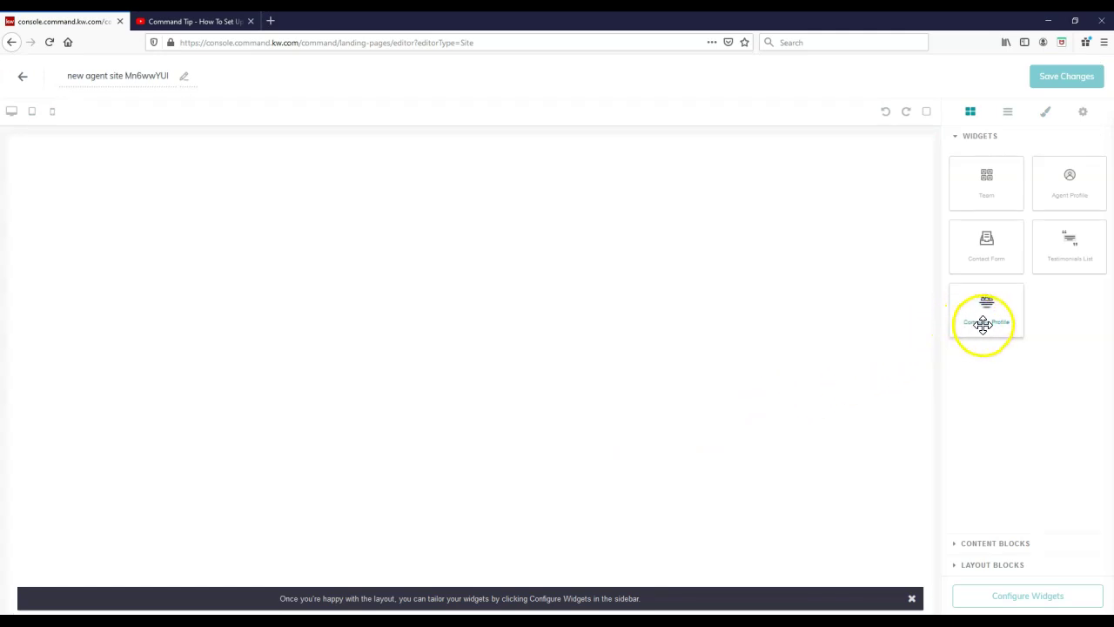
# Step: Add the Company Profile widget to the blank page and open its configuration
pyautogui.click(1005, 312)
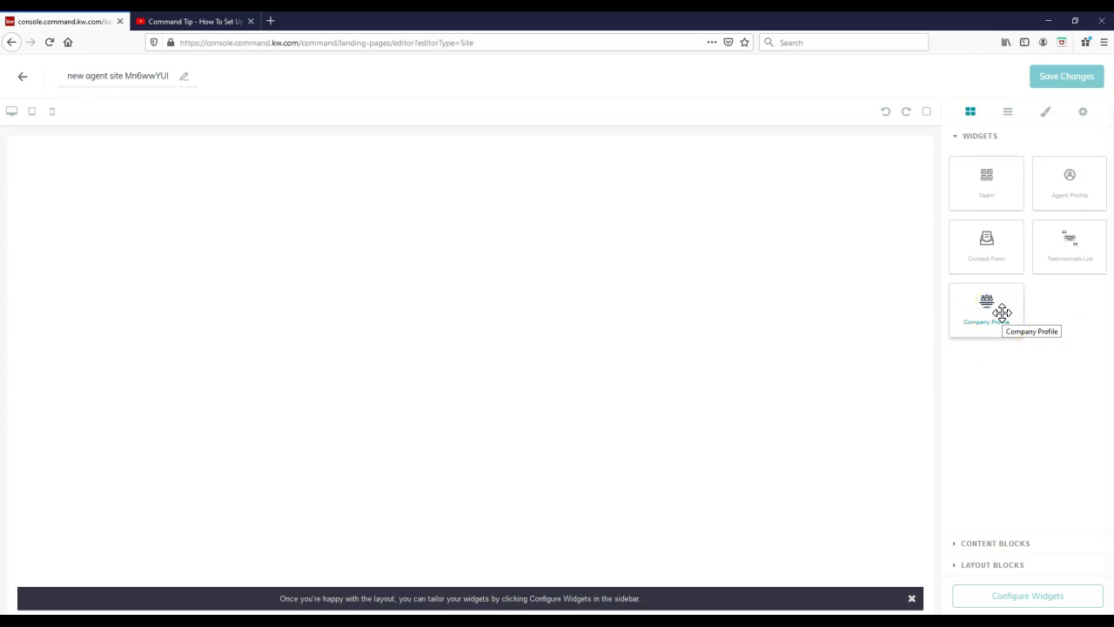
pyautogui.moveTo(1003, 311); pyautogui.dragTo(734, 307)
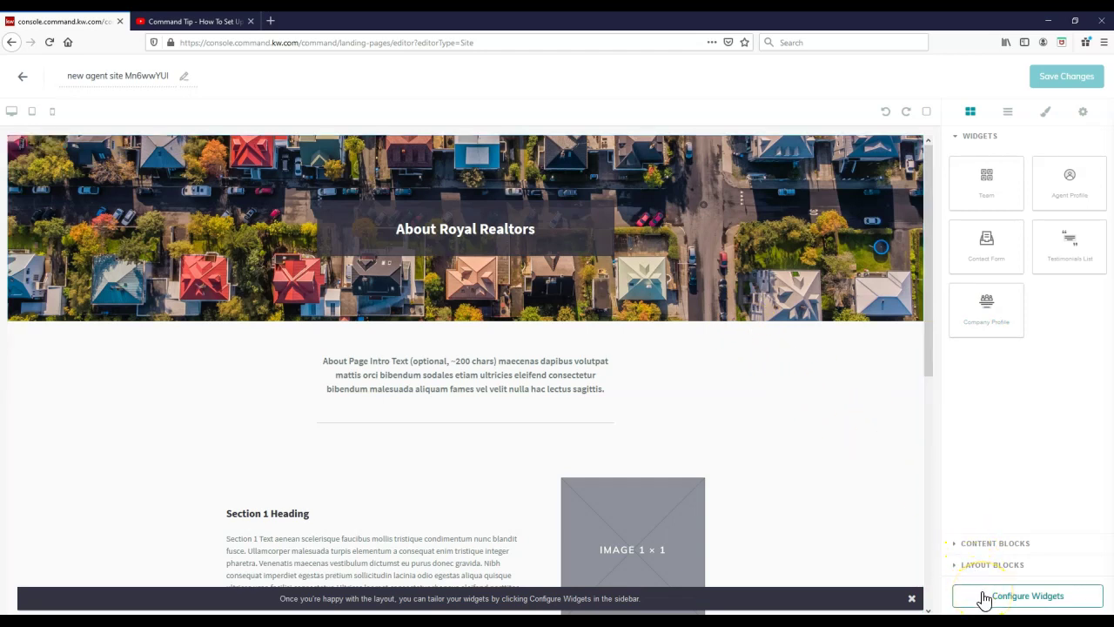
pyautogui.click(984, 597)
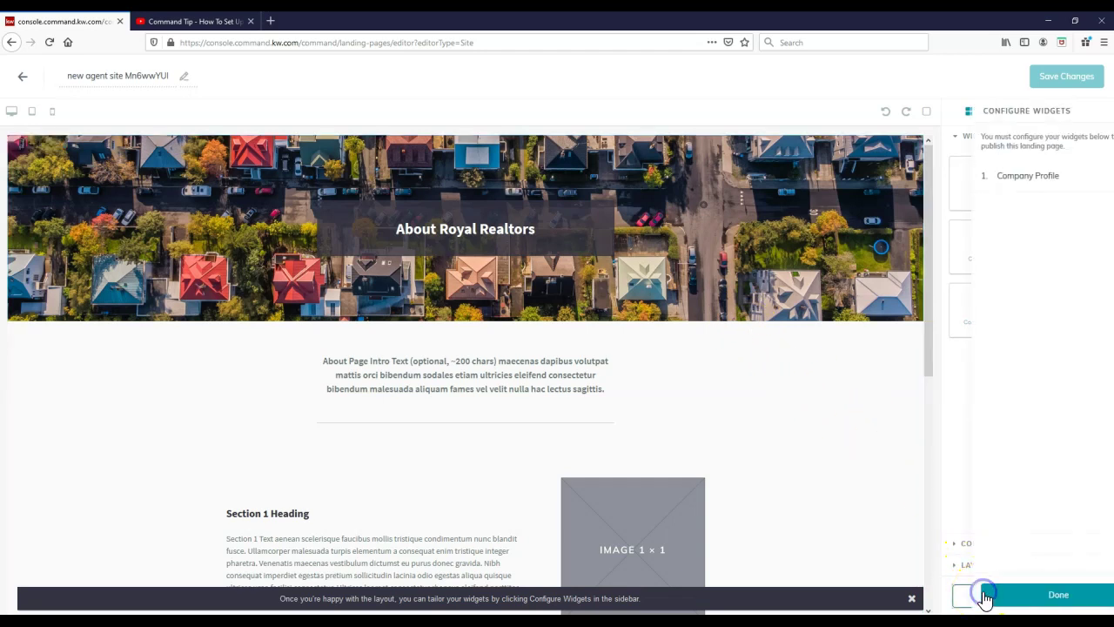
pyautogui.click(1019, 179)
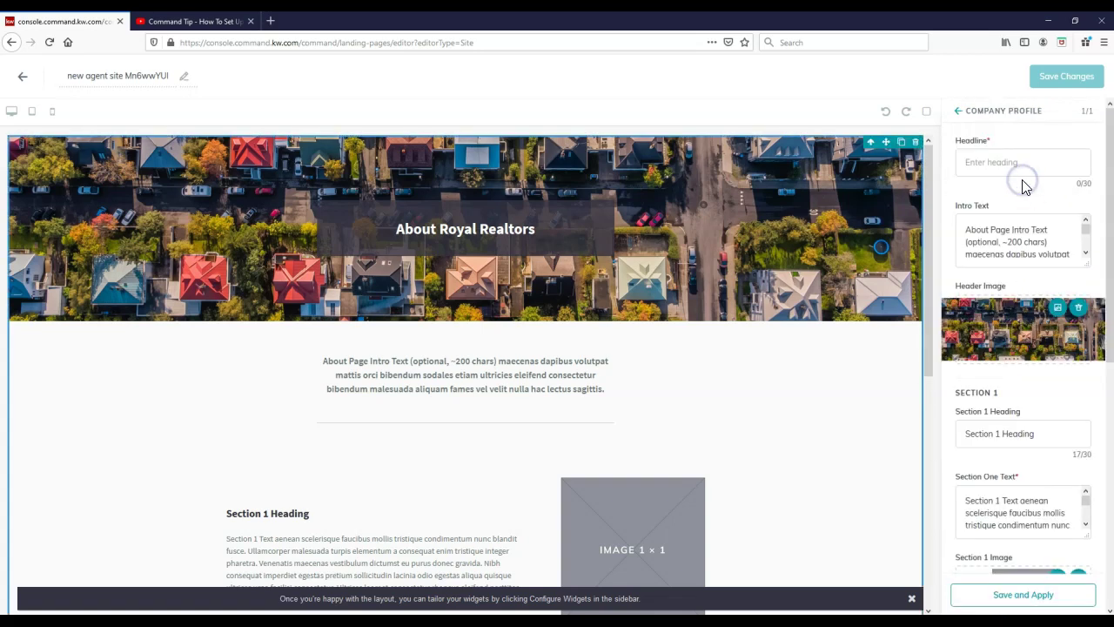
pyautogui.click(957, 111)
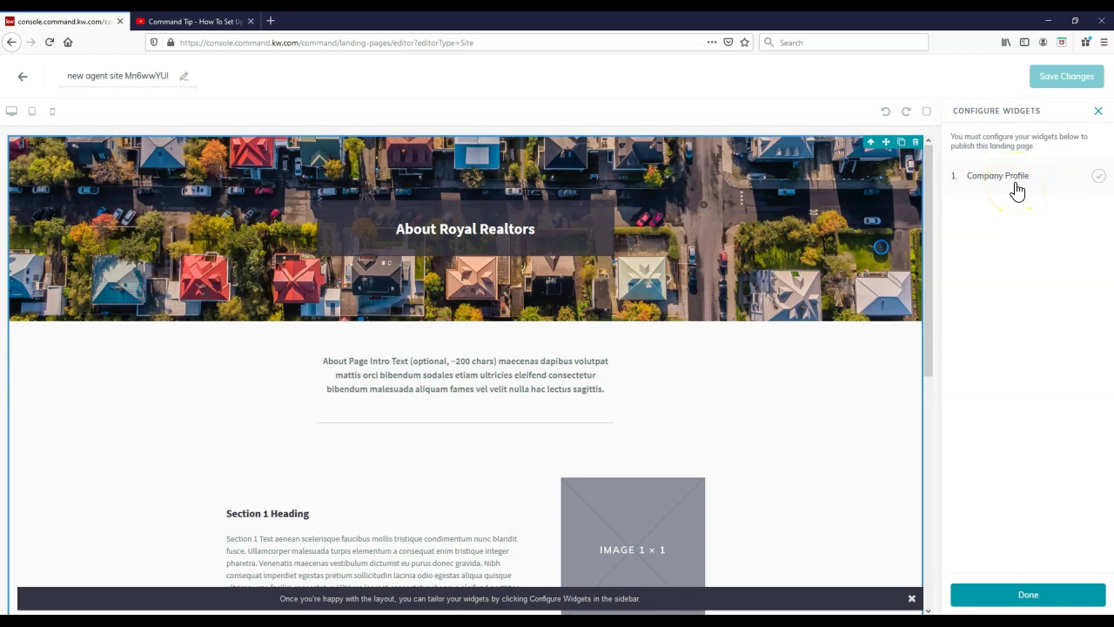
pyautogui.click(1015, 184)
# Step: Set the Company Profile headline to "How To Set Up The KW IDX Sites"
pyautogui.click(1018, 166)
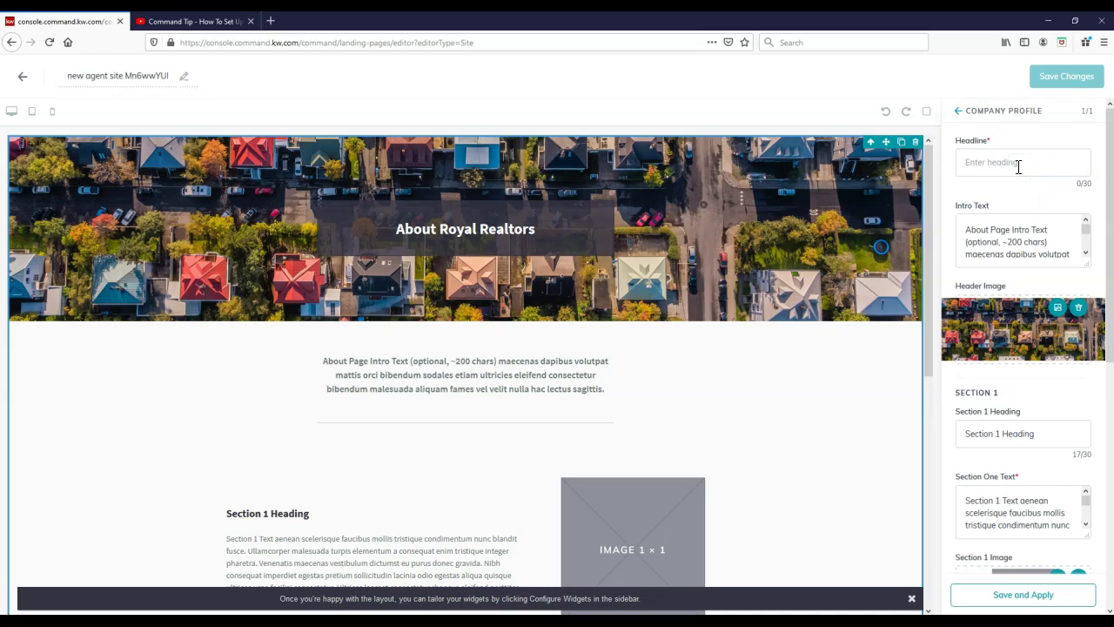
pyautogui.click(1018, 167)
pyautogui.click(196, 21)
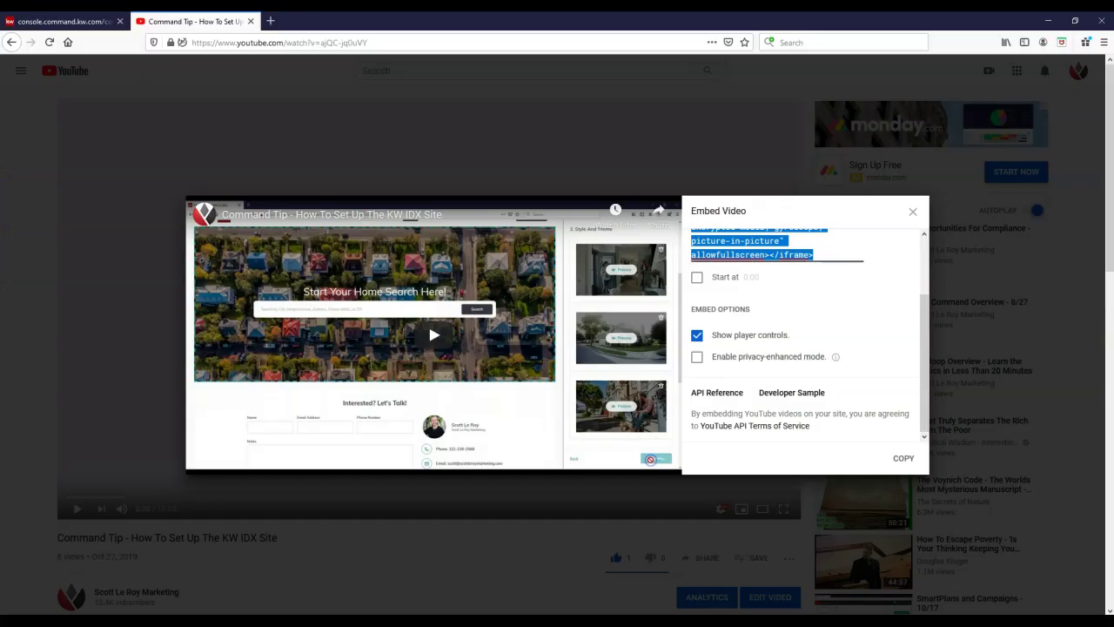
pyautogui.click(109, 23)
pyautogui.click(1001, 162)
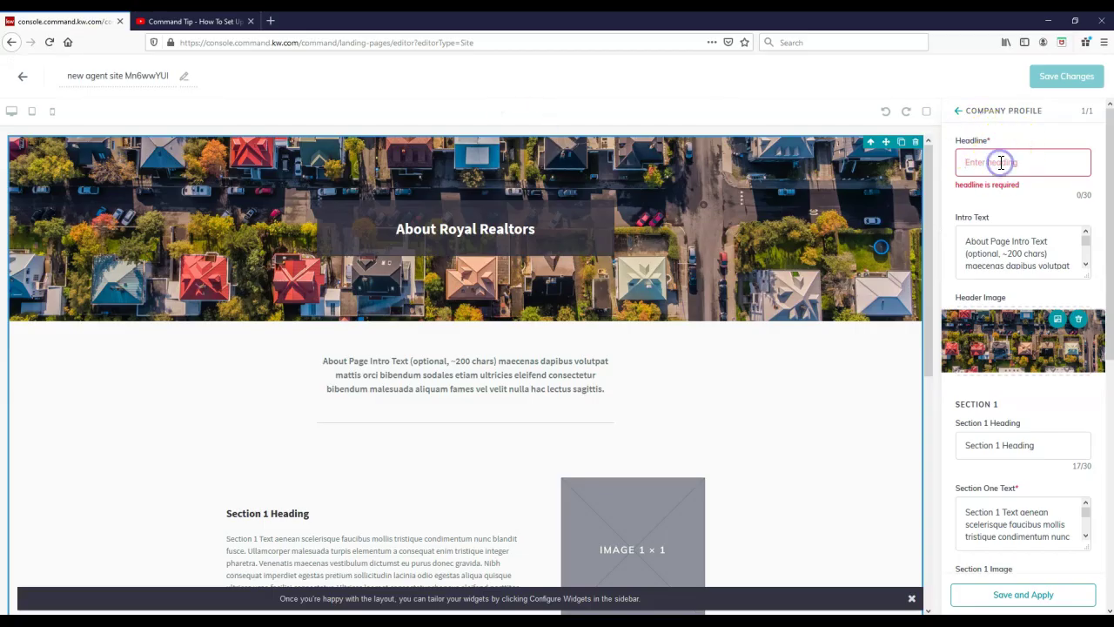
pyautogui.write('How To Set ')
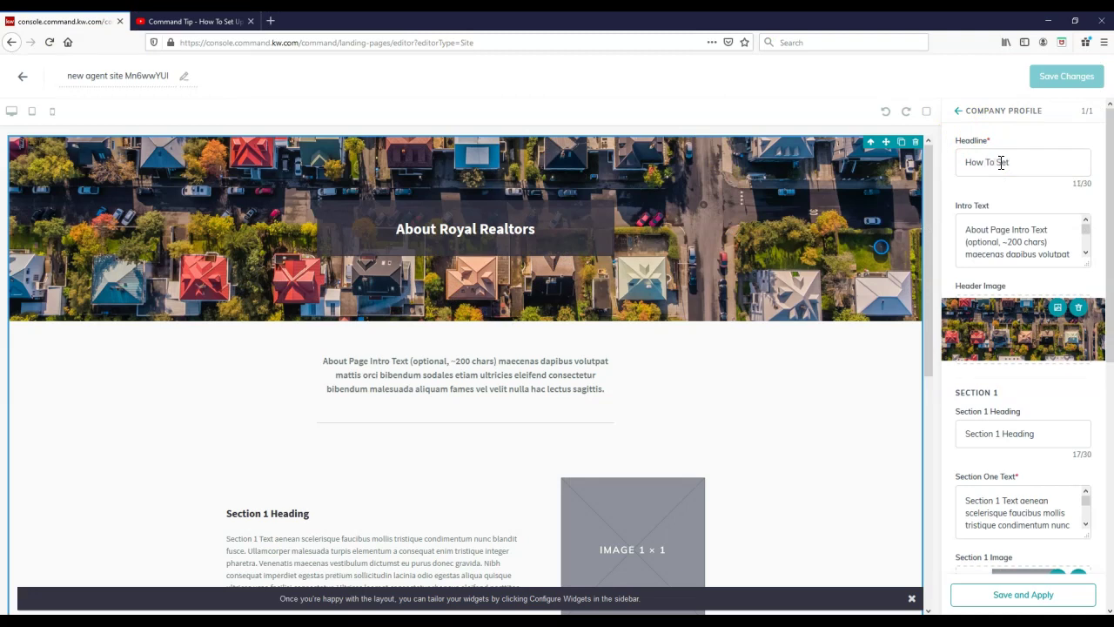
pyautogui.write('Up the')
pyautogui.press('BackSpace')
pyautogui.press('BackSpace')
pyautogui.write('The KW IDX Sites')
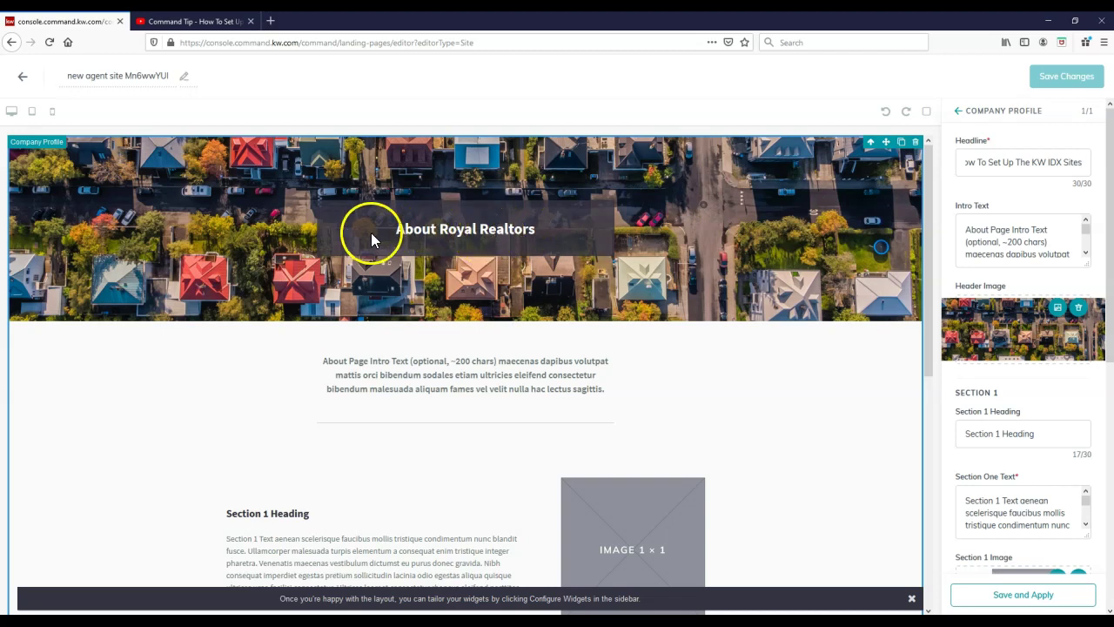
# Step: Clear the placeholder intro text of the Company Profile widget
pyautogui.click(995, 242)
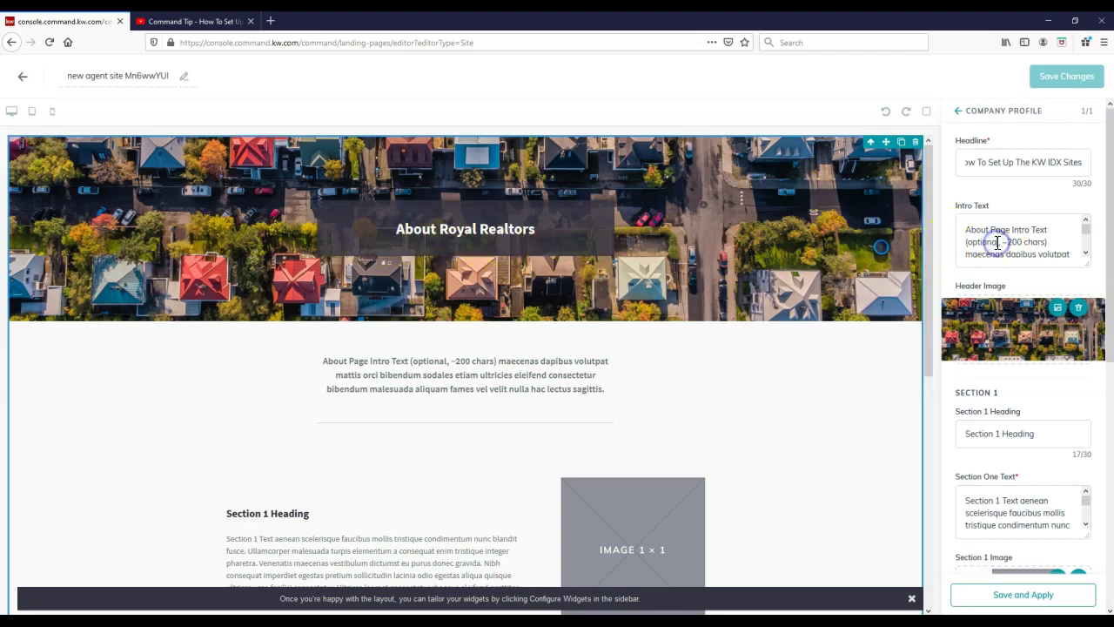
pyautogui.hotkey('ctrl', 'a')
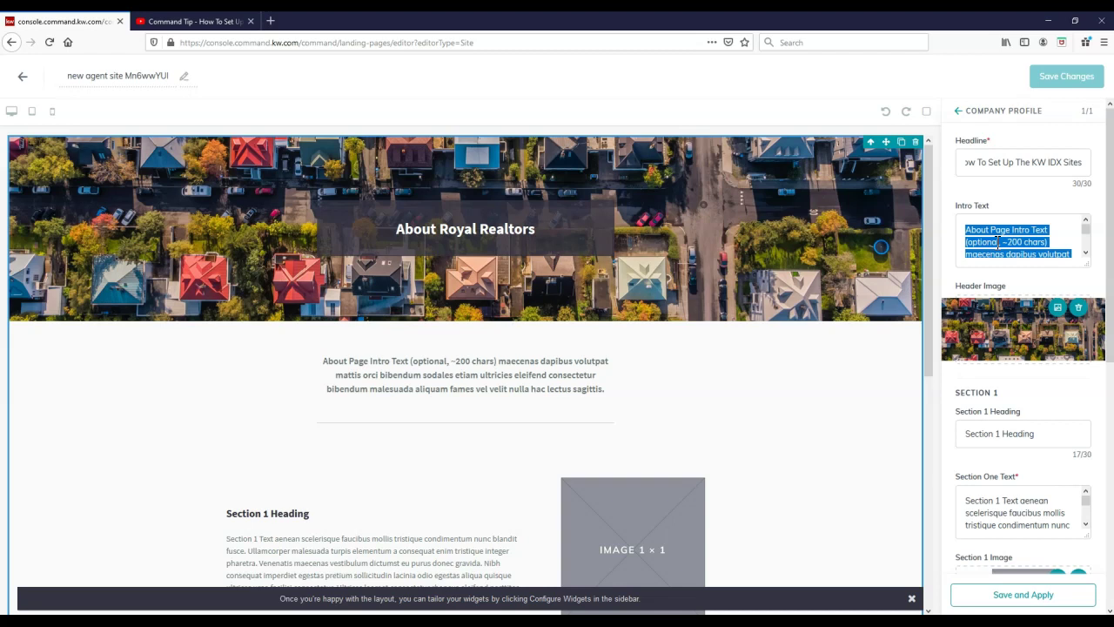
pyautogui.press('BackSpace')
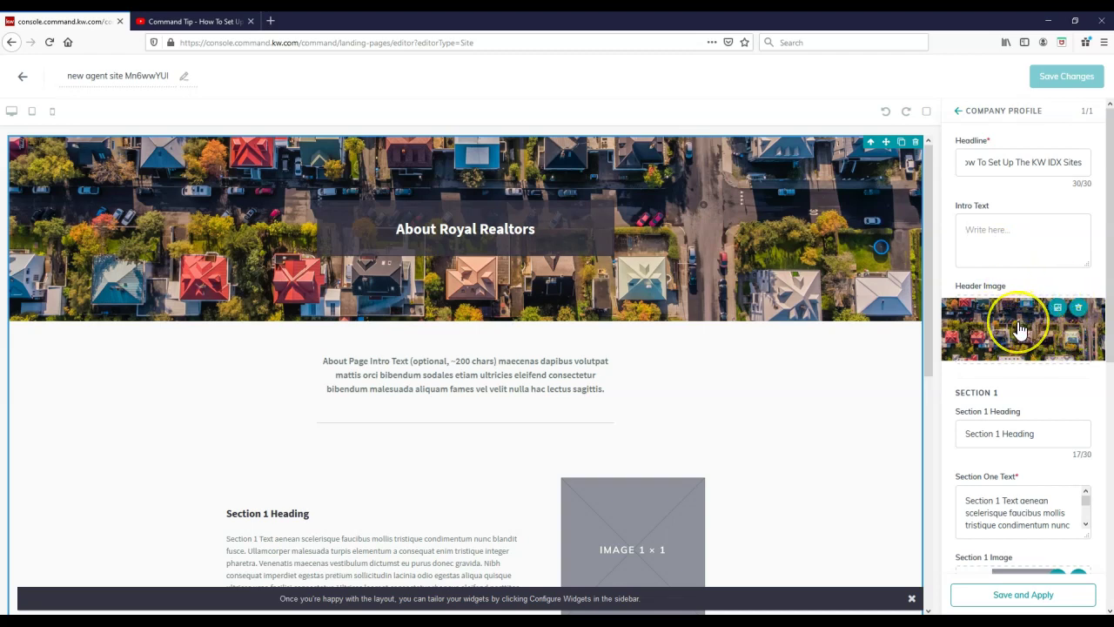
# Step: Clear the Section 1 heading and remove the Section 1 placeholder image
pyautogui.scroll(-2, 1020, 330)
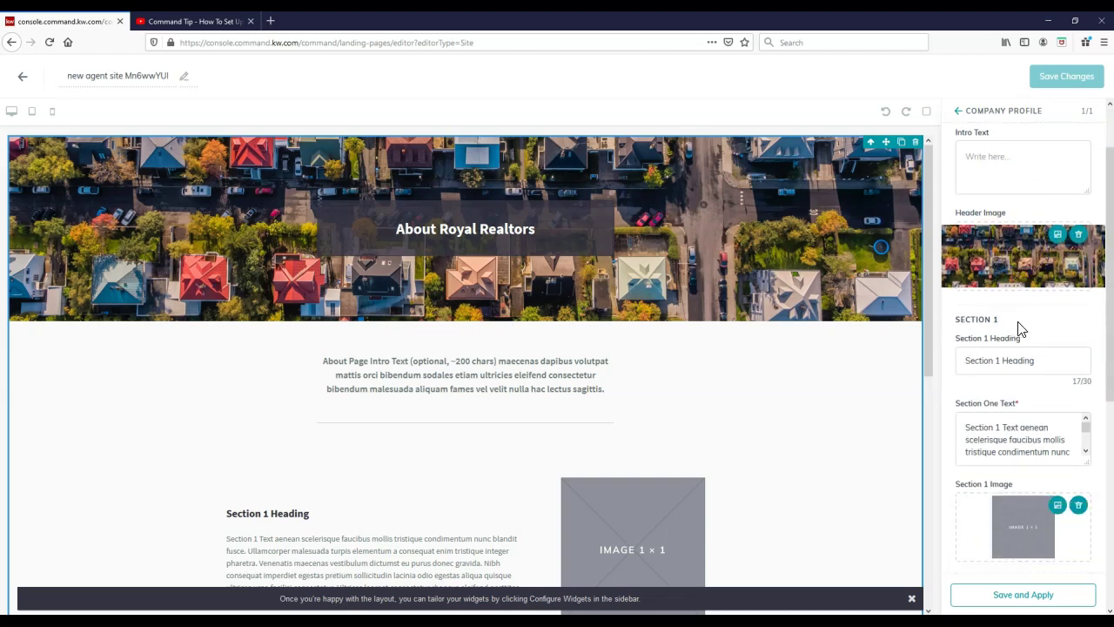
pyautogui.scroll(-2, 1019, 329)
pyautogui.moveTo(1050, 287); pyautogui.dragTo(964, 288)
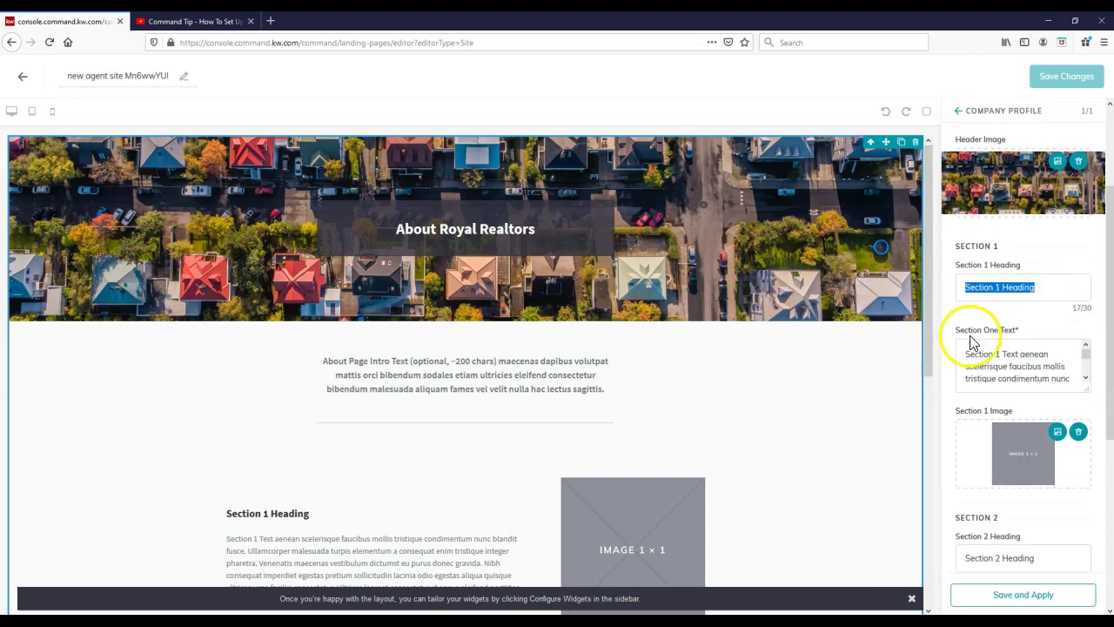
pyautogui.press('BackSpace')
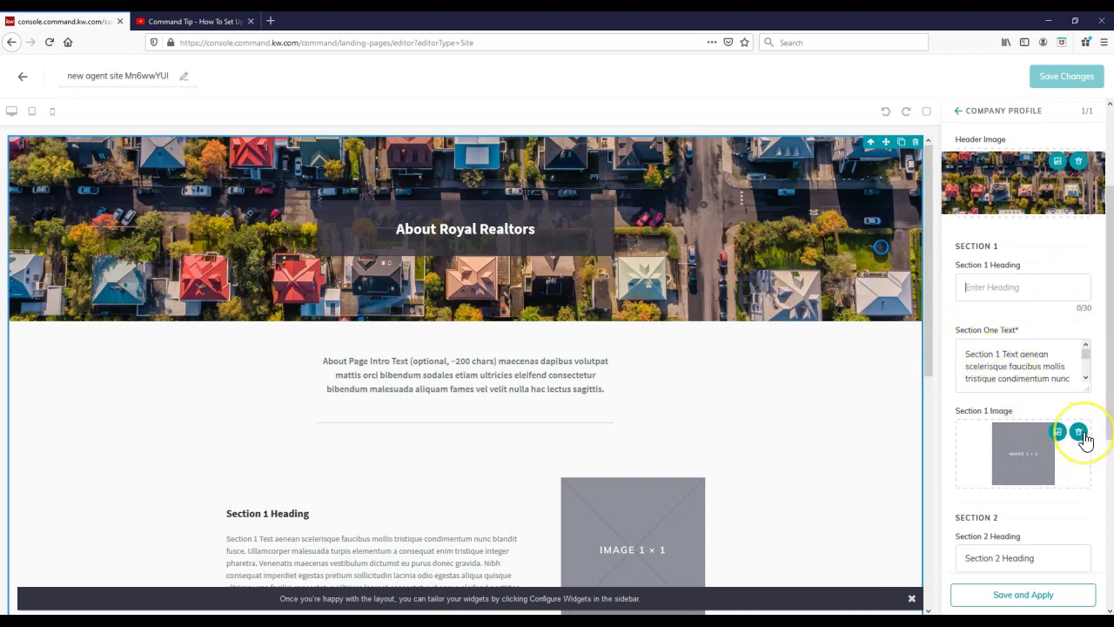
pyautogui.click(1079, 433)
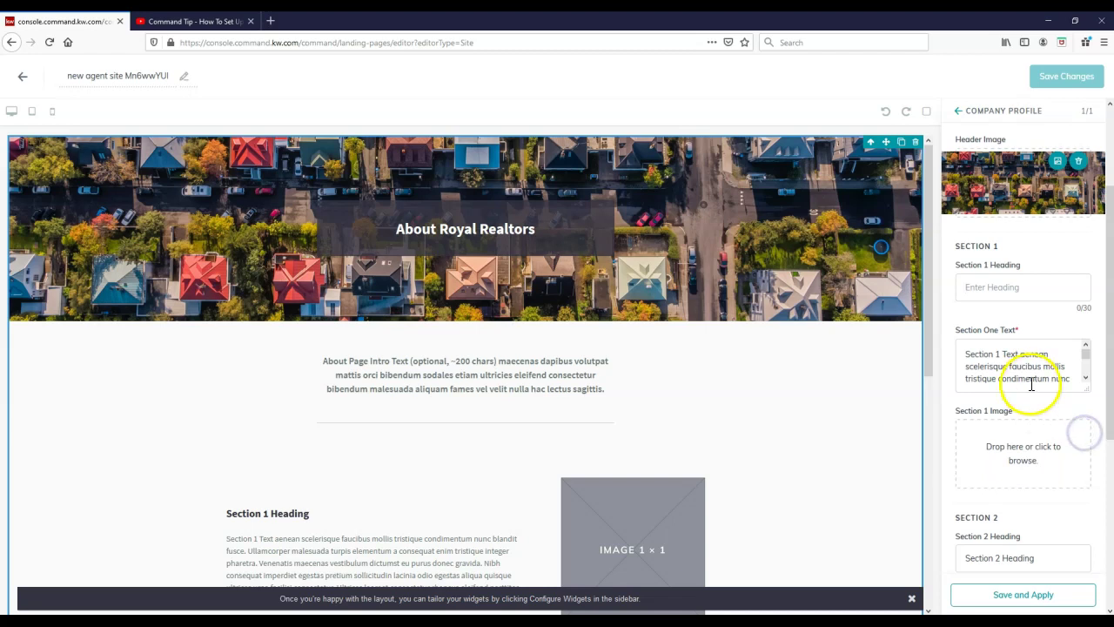
# Step: Clear the Section 2 heading and text, and remove the Section 2 placeholder image
pyautogui.scroll(-3, 1032, 383)
pyautogui.scroll(-1, 1043, 501)
pyautogui.scroll(-3, 1043, 501)
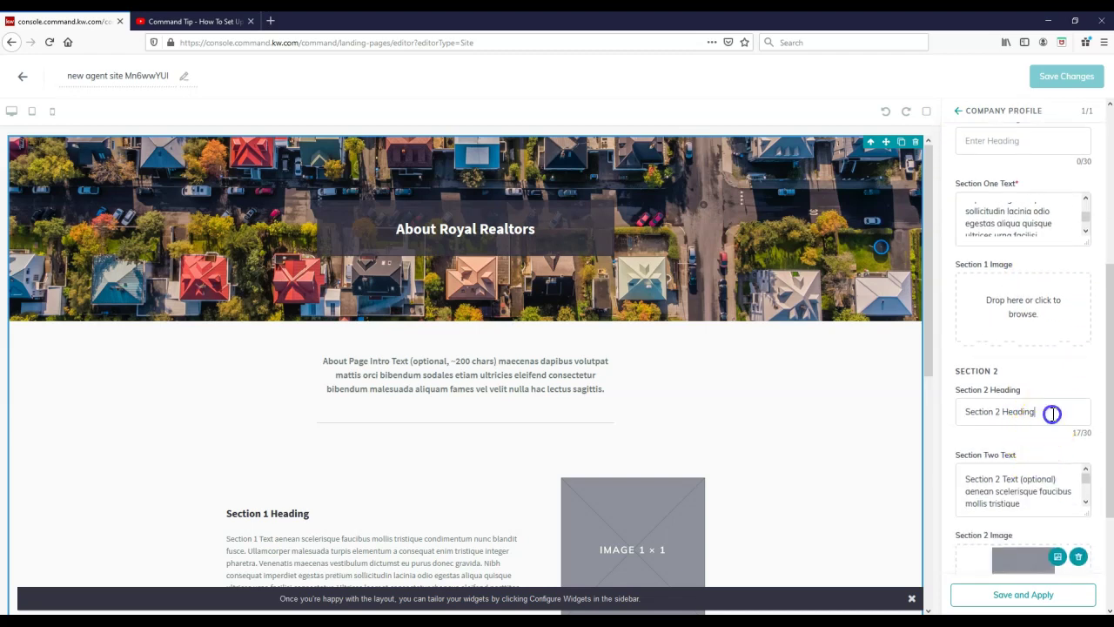
pyautogui.tripleClick(1002, 411)
pyautogui.press('BackSpace')
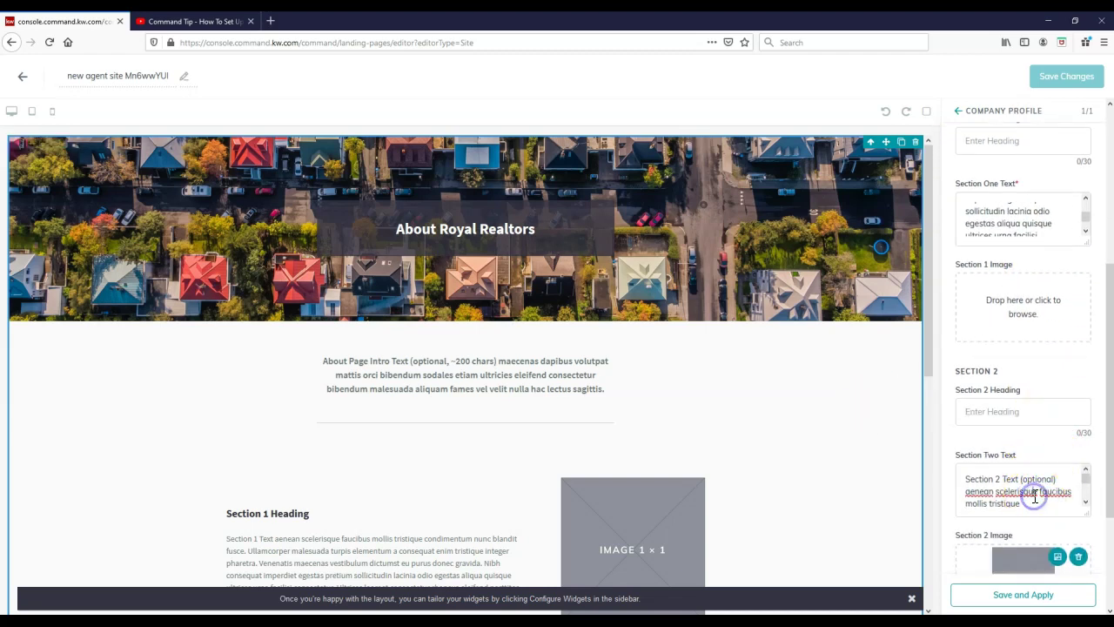
pyautogui.tripleClick(1033, 493)
pyautogui.press('BackSpace')
pyautogui.scroll(-3, 1052, 441)
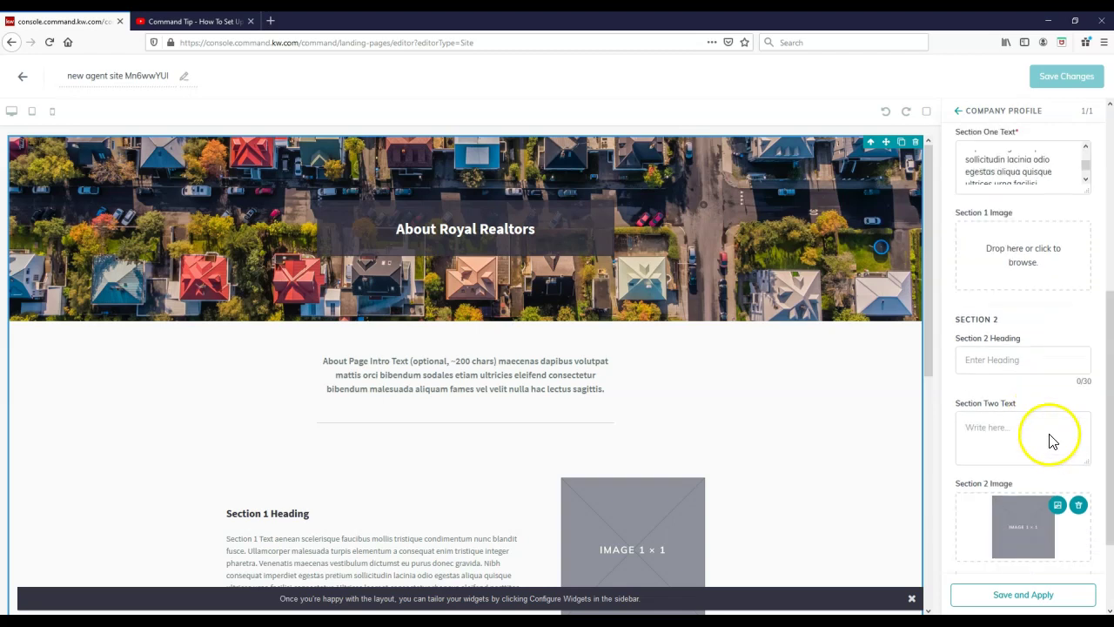
pyautogui.click(1079, 411)
pyautogui.scroll(-1, 1032, 442)
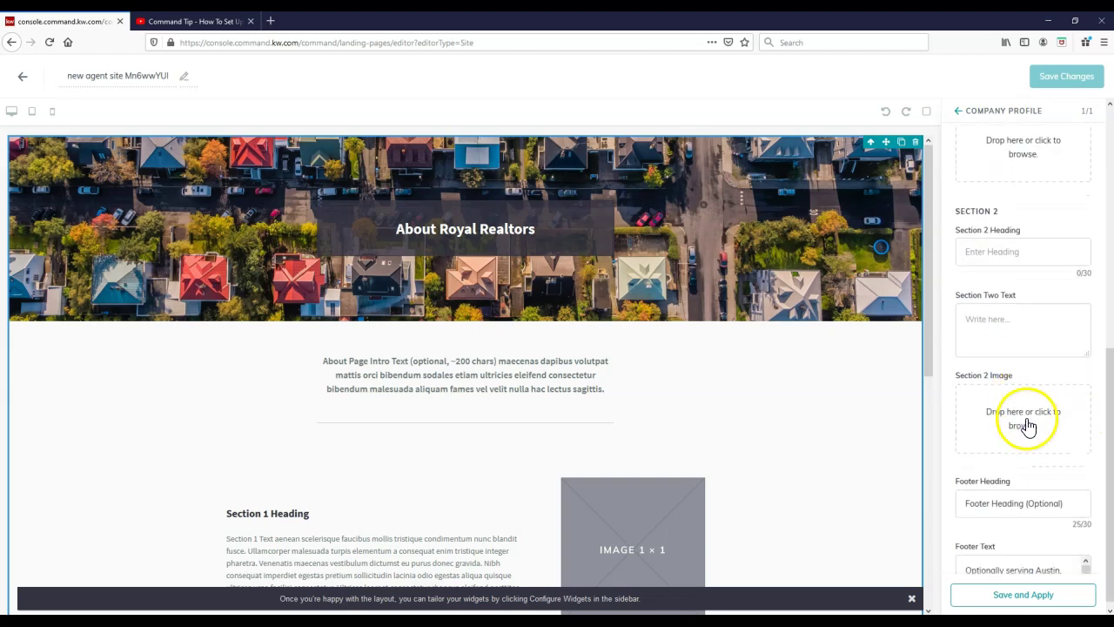
# Step: Clear the placeholder footer heading and footer text of the Company Profile widget
pyautogui.click(1028, 501)
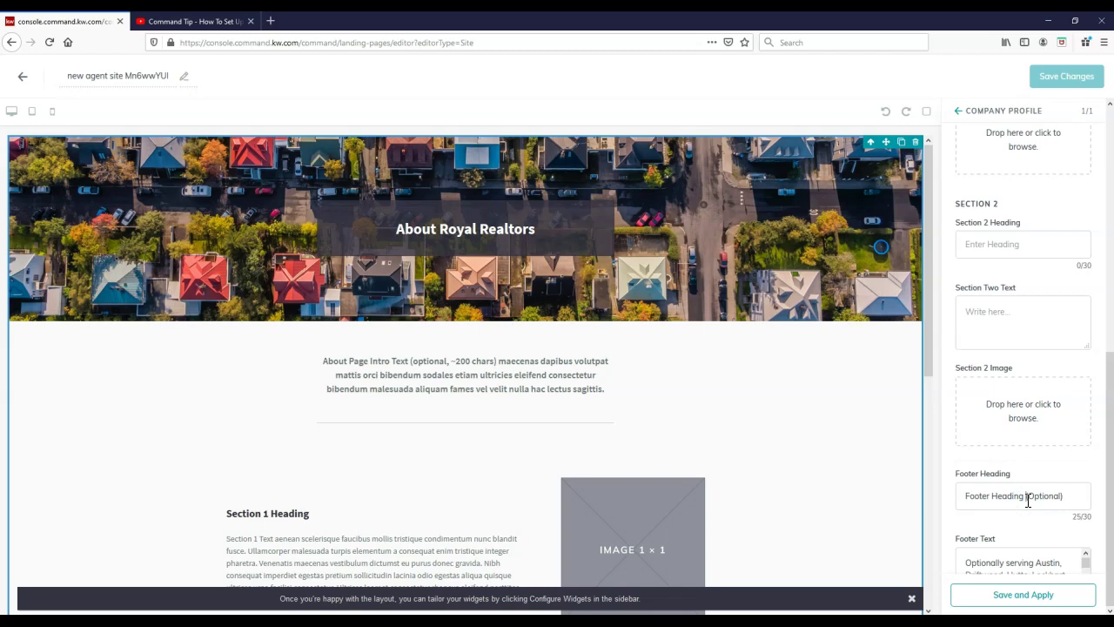
pyautogui.hotkey('ctrl', 'a')
pyautogui.press('BackSpace')
pyautogui.click(1015, 568)
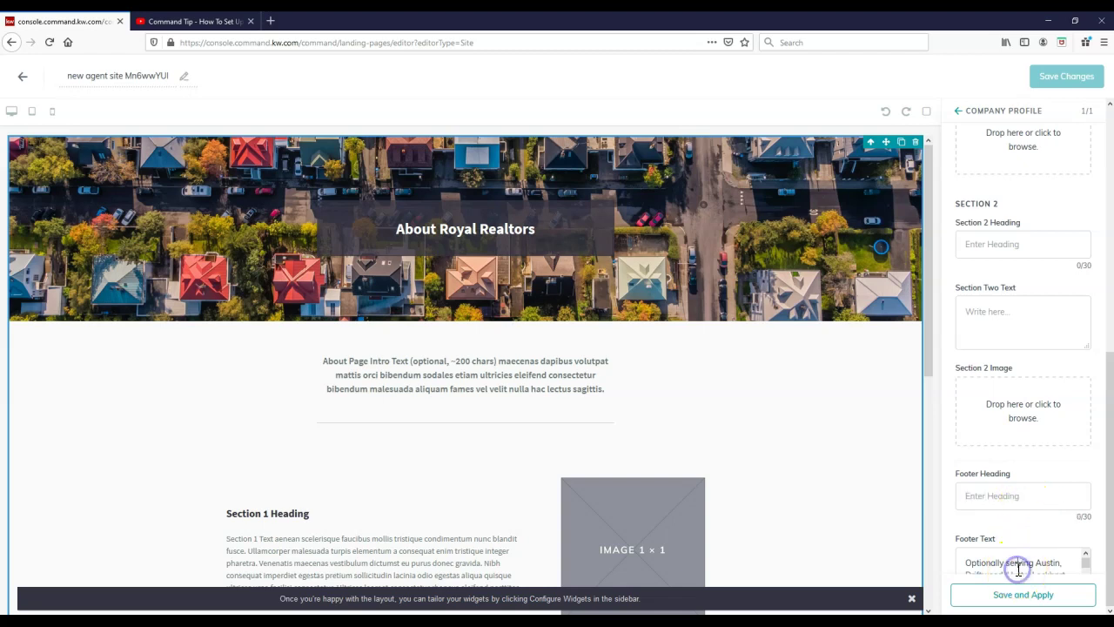
pyautogui.hotkey('ctrl', 'a')
pyautogui.press('BackSpace')
# Step: Replace the placeholder Section One text with the copied YouTube iframe embed code
pyautogui.scroll(3, 1016, 471)
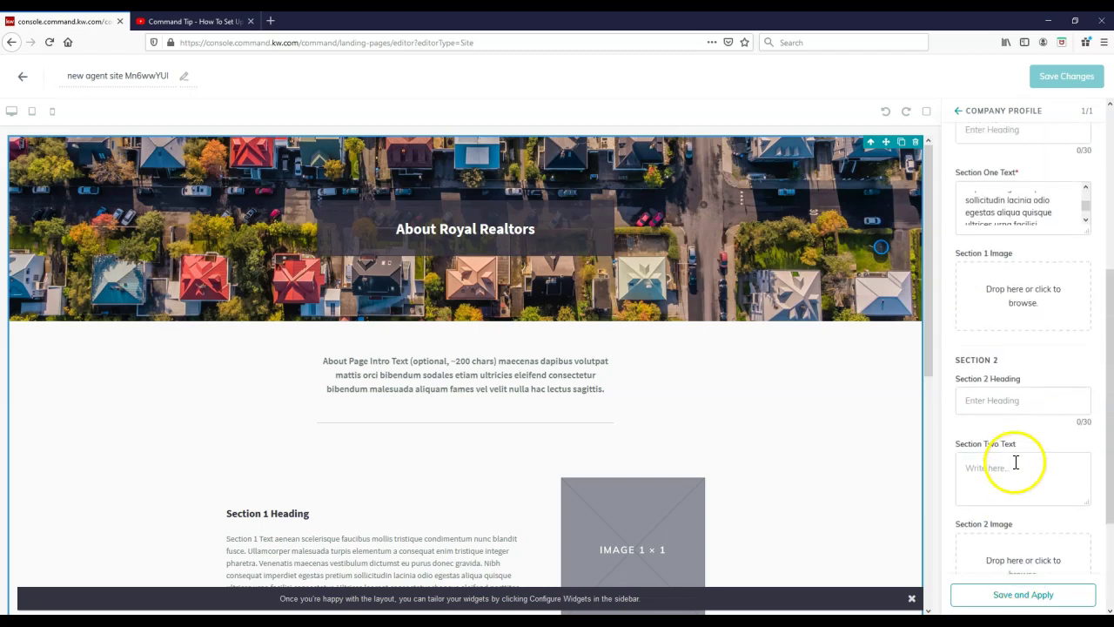
pyautogui.scroll(5, 1016, 462)
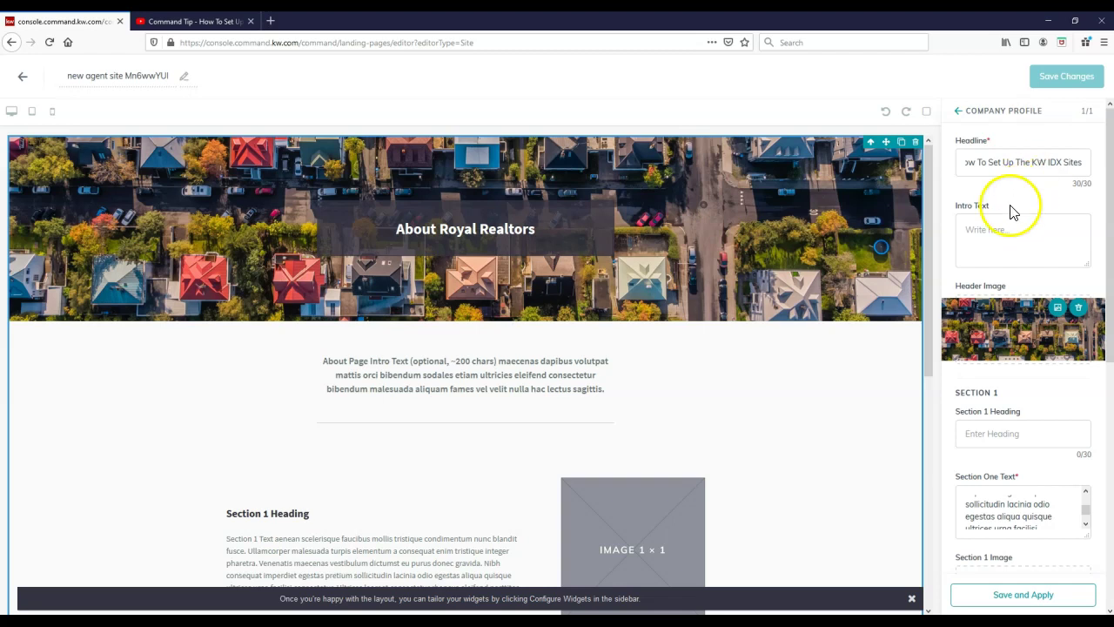
pyautogui.scroll(-2, 995, 409)
pyautogui.click(998, 436)
pyautogui.hotkey('ctrl', 'a')
pyautogui.press('BackSpace')
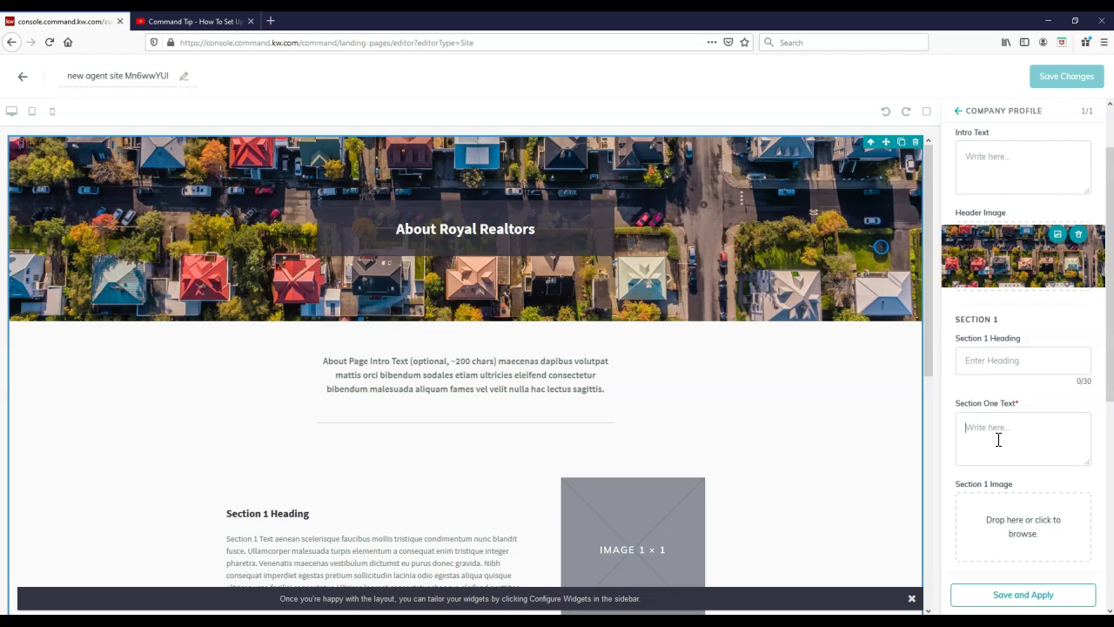
pyautogui.hotkey('ctrl', 'v')
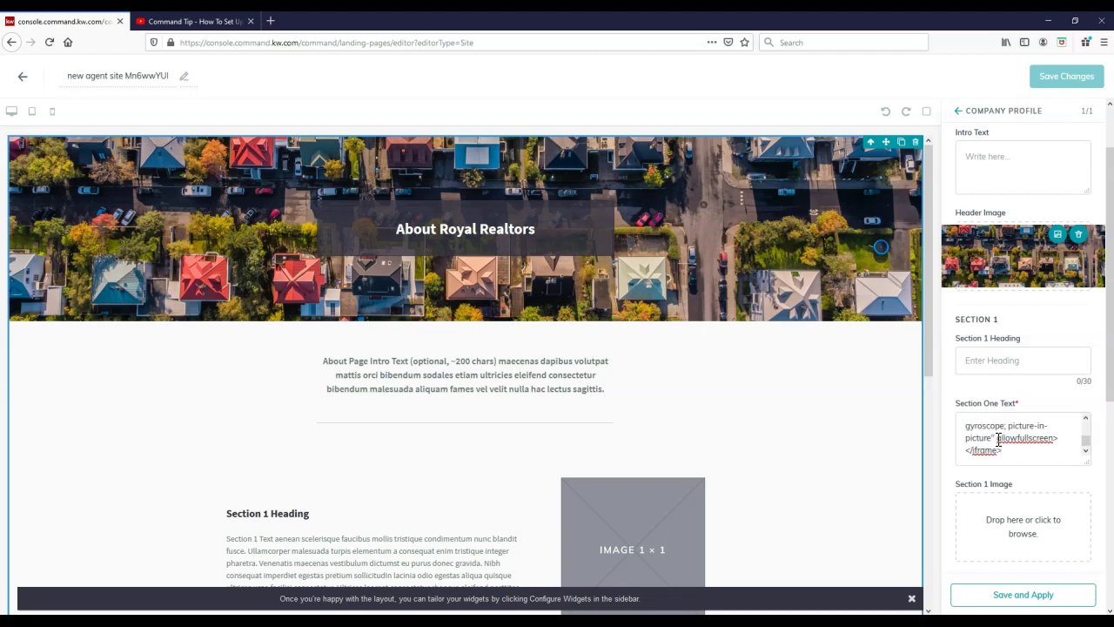
# Step: Review on YouTube where the video's embed code is found among the share options, and return to the site editor
pyautogui.click(218, 21)
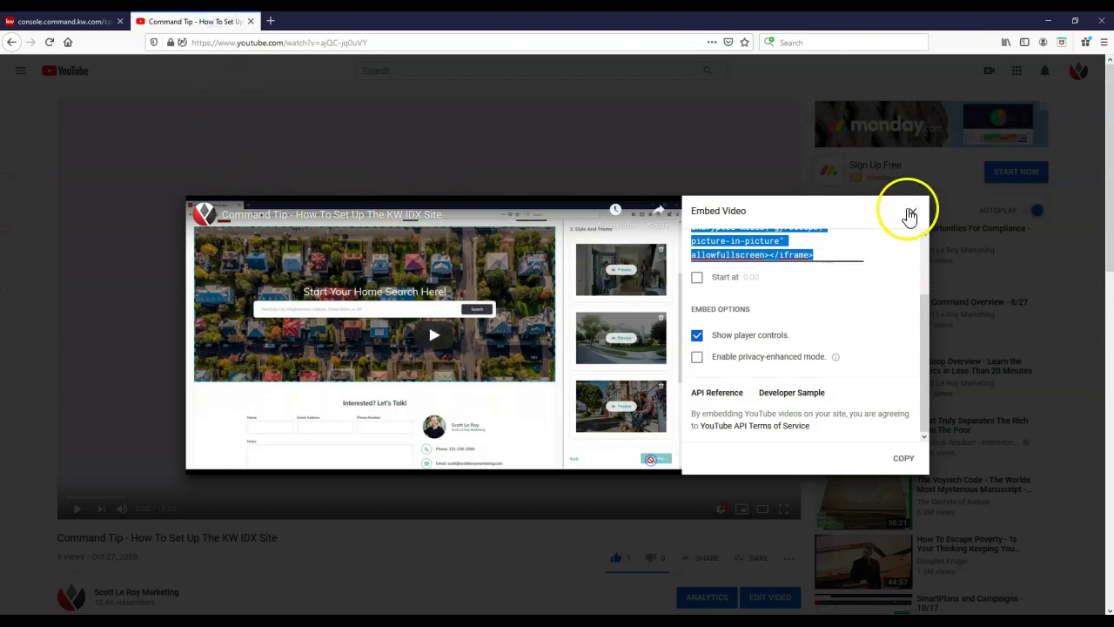
pyautogui.click(913, 212)
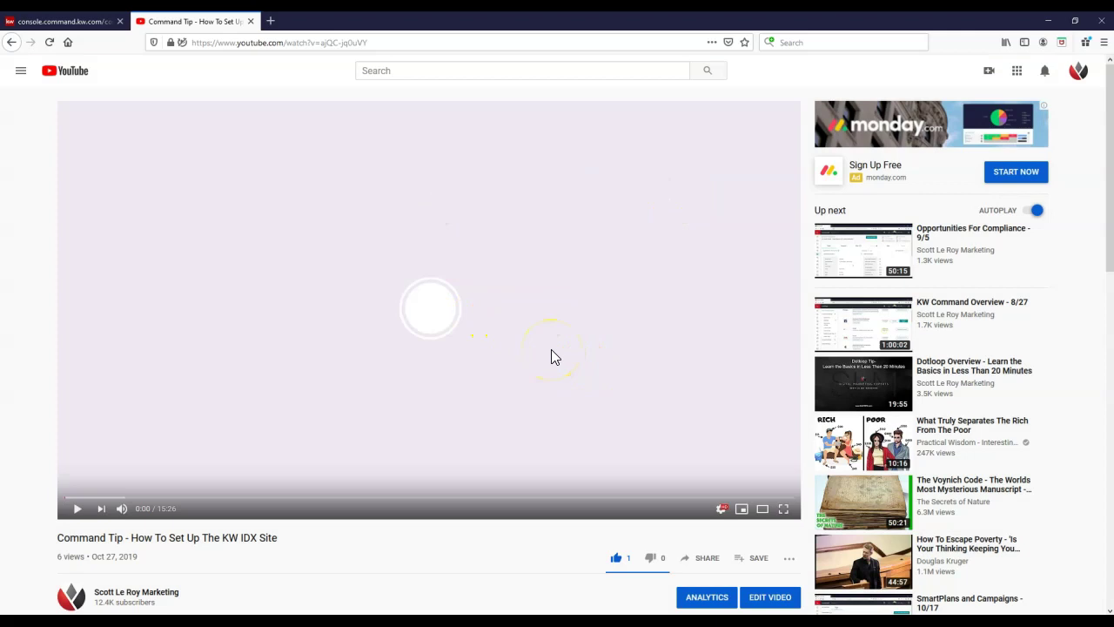
pyautogui.click(699, 569)
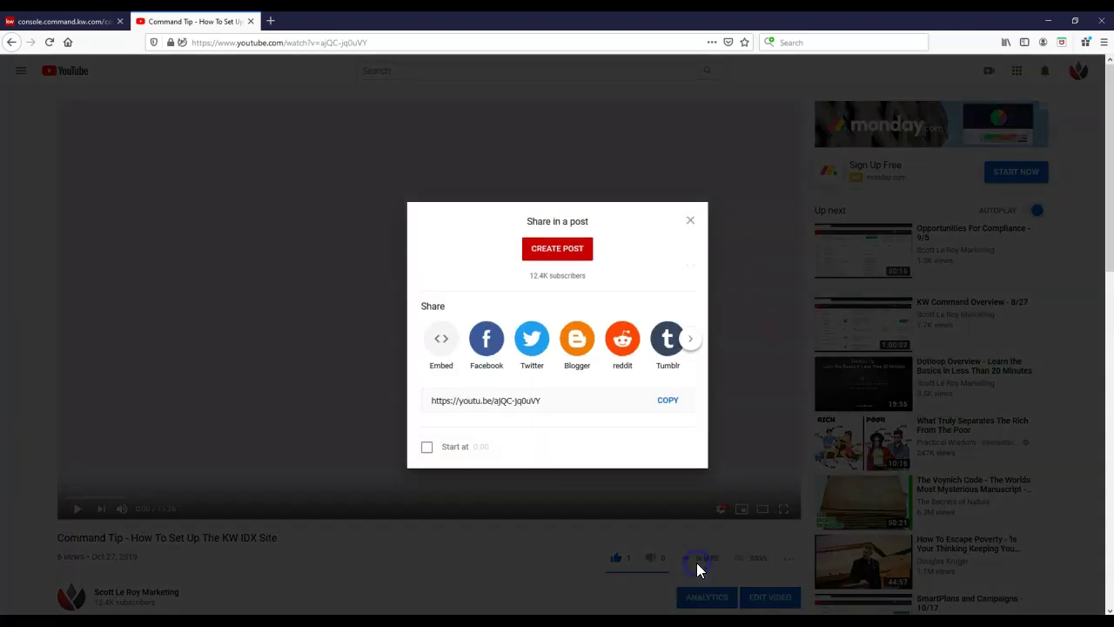
pyautogui.click(444, 345)
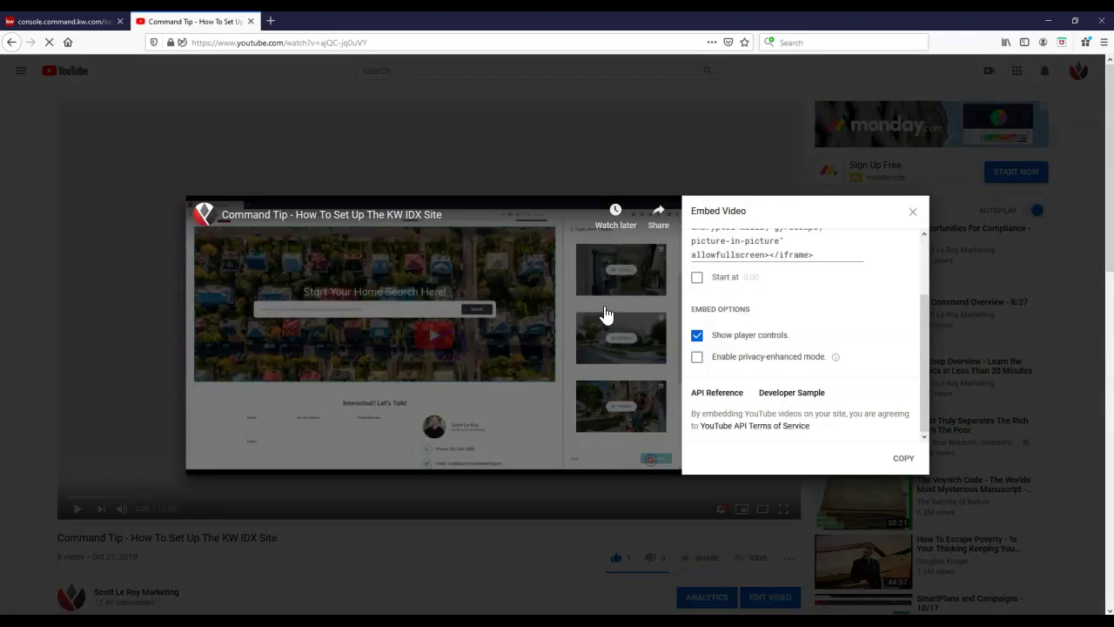
pyautogui.click(771, 252)
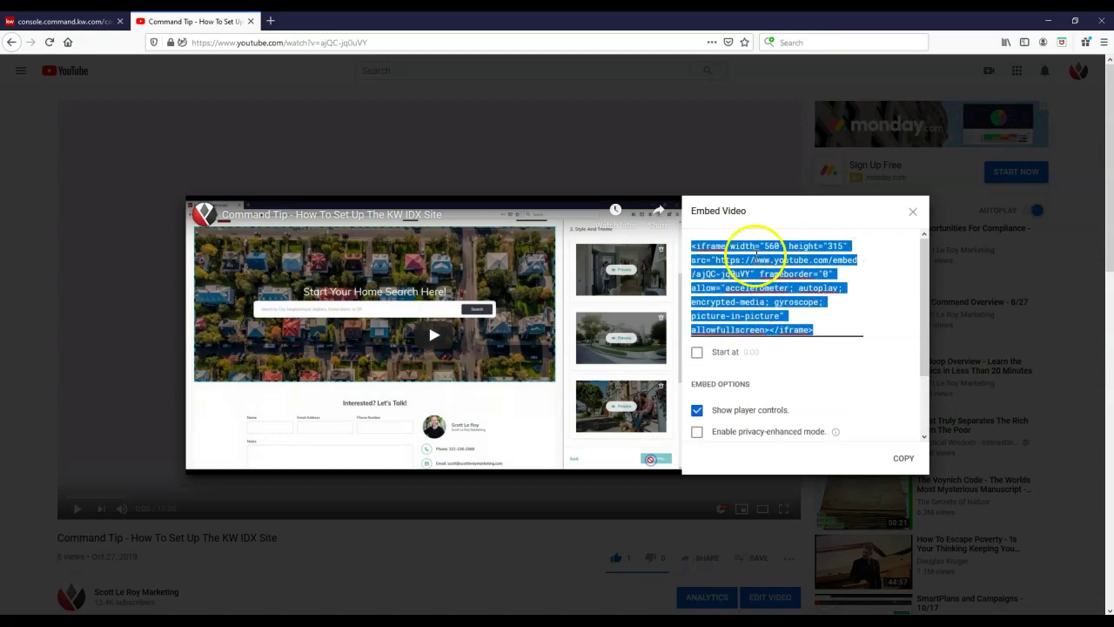
pyautogui.click(92, 21)
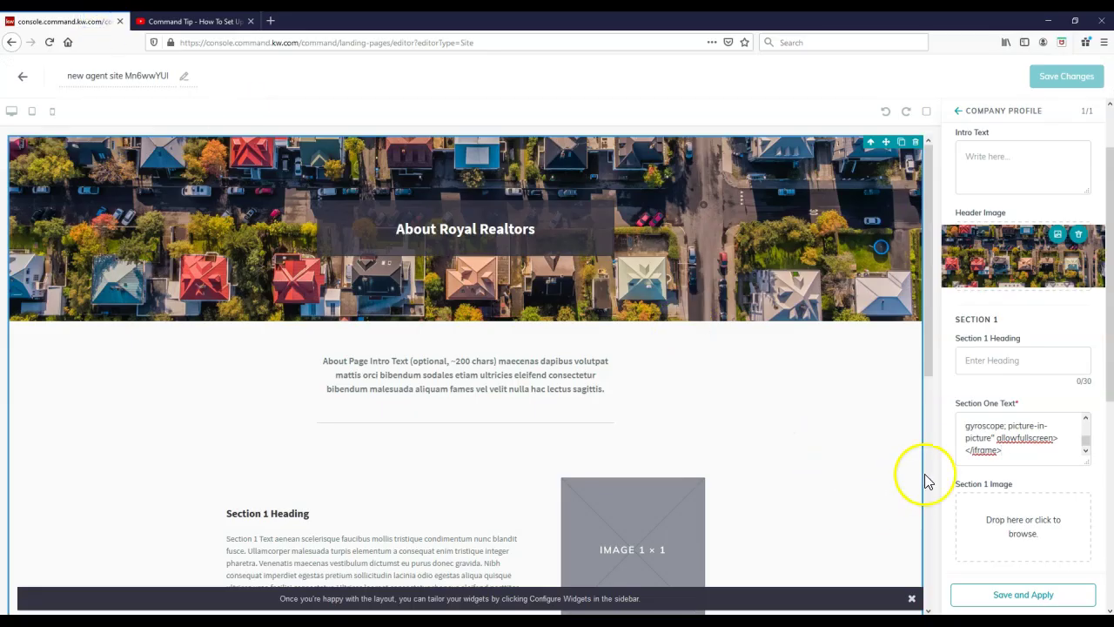
# Step: Apply the Company Profile widget changes, save the page and publish it as an agent site
pyautogui.click(1018, 595)
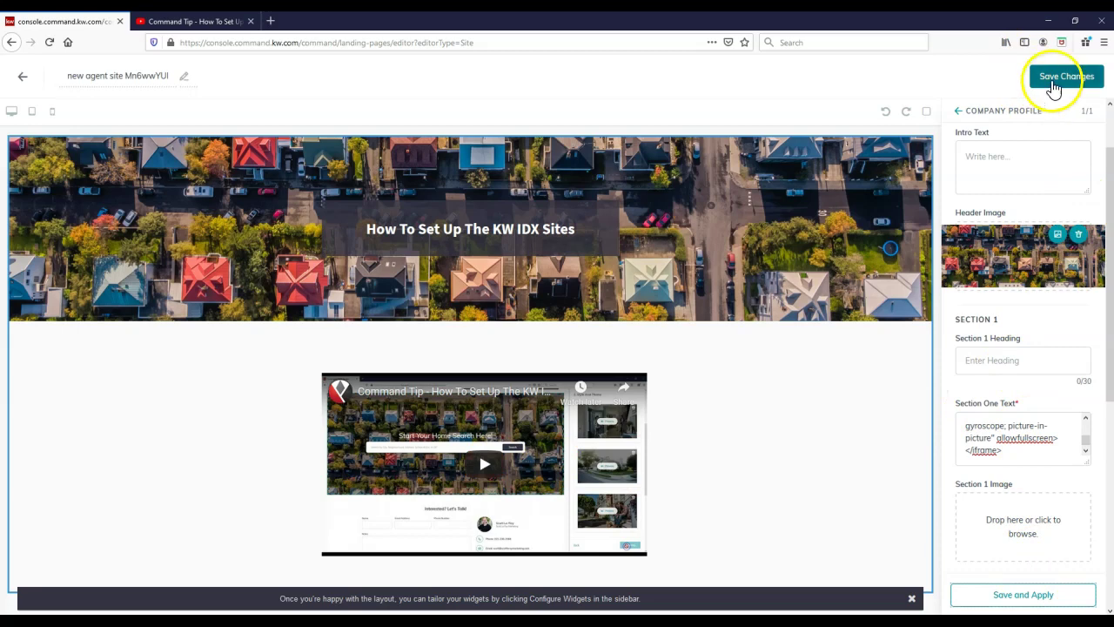
pyautogui.click(1054, 83)
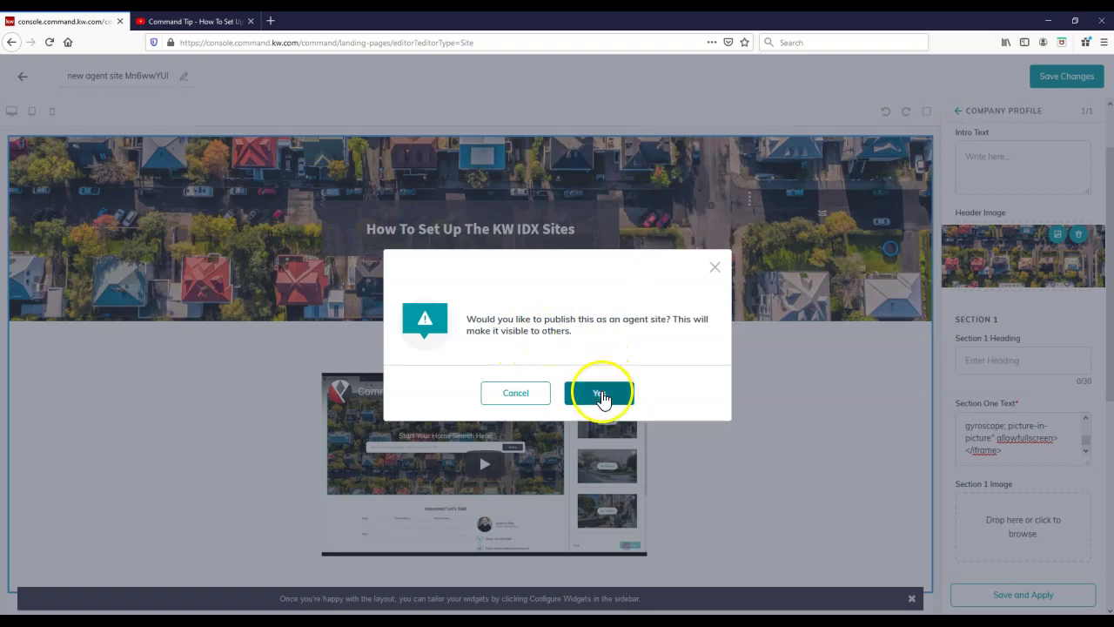
pyautogui.click(600, 395)
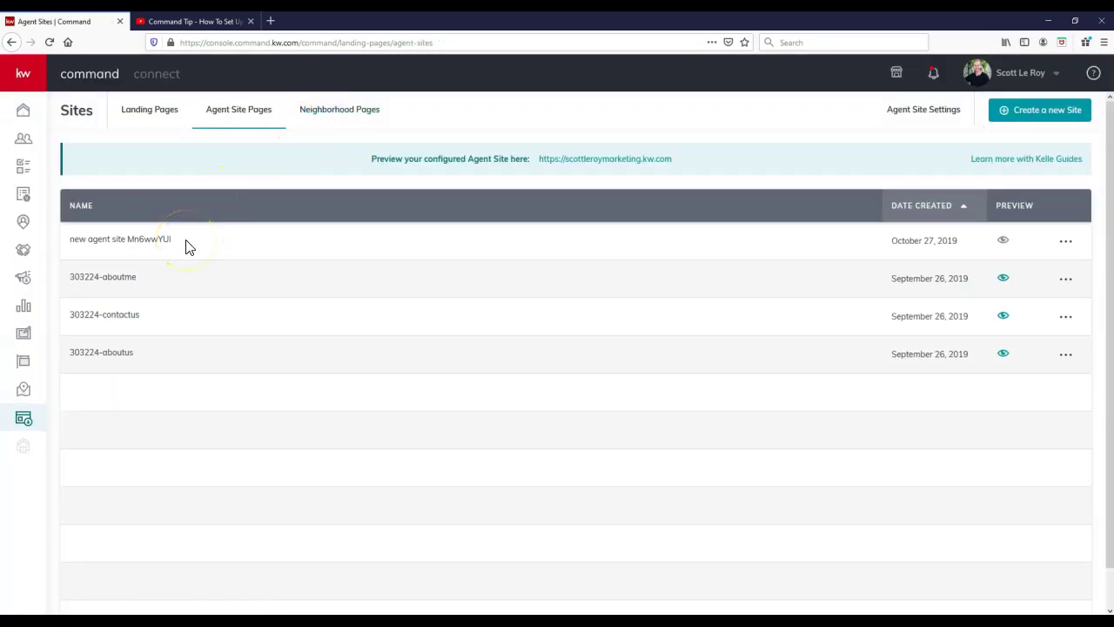
# Step: Add a new page to the Agent Site navigation in the Agent Site settings
pyautogui.click(137, 242)
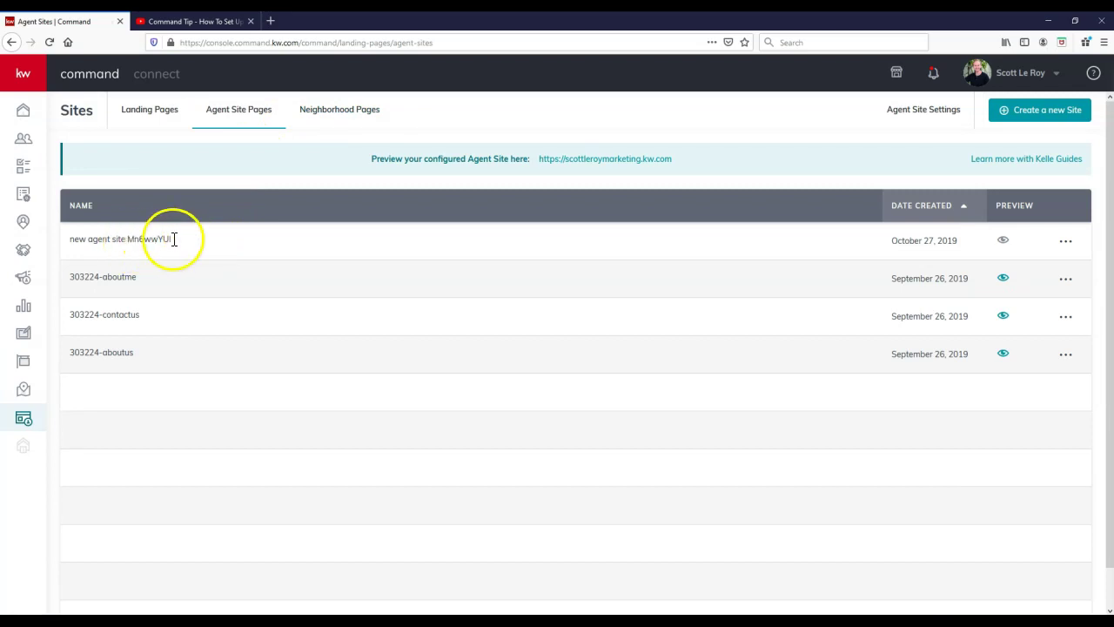
pyautogui.moveTo(1006, 248)
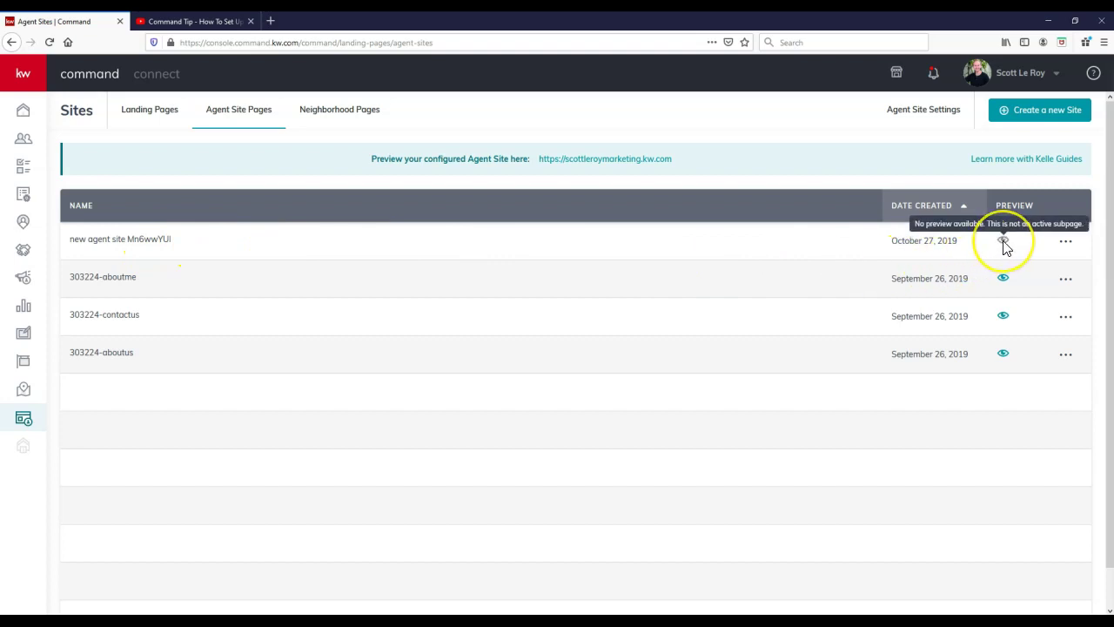
pyautogui.click(941, 113)
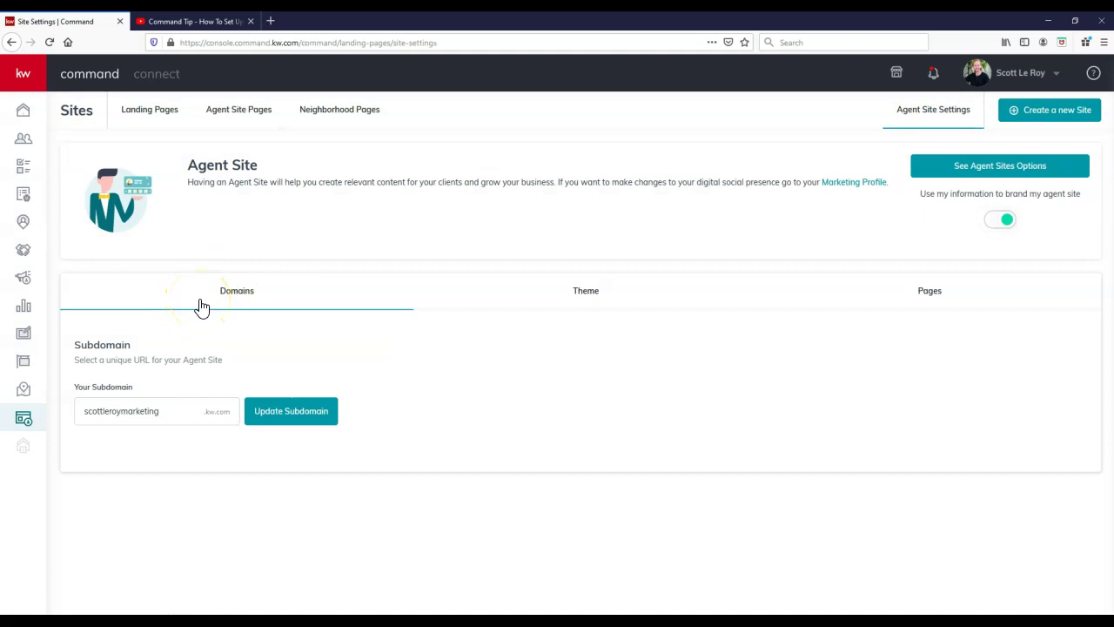
pyautogui.click(940, 291)
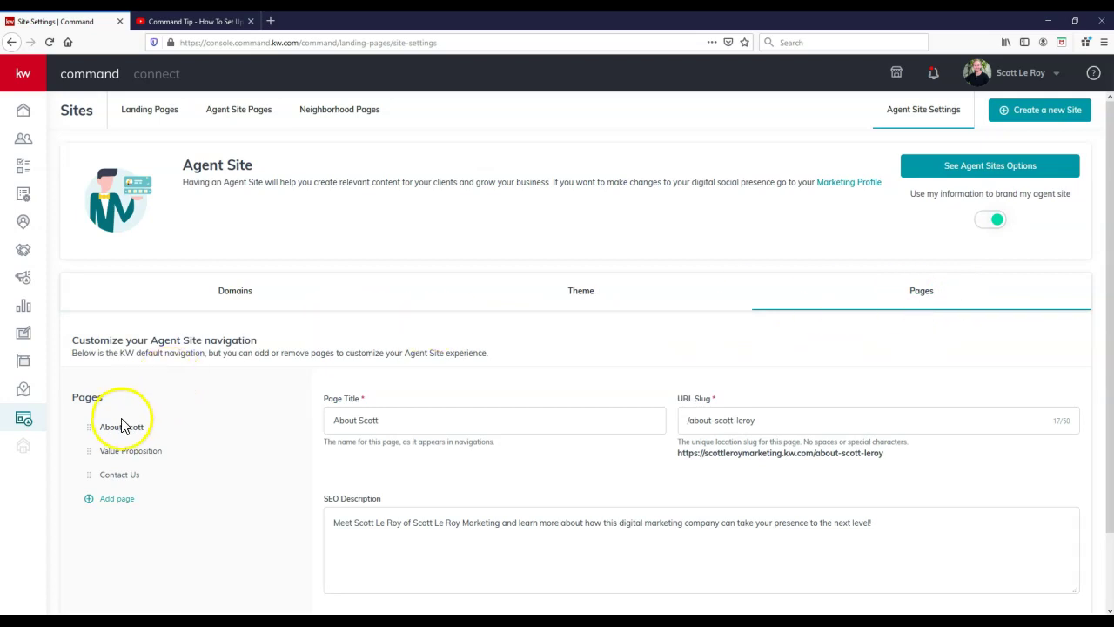
pyautogui.click(128, 503)
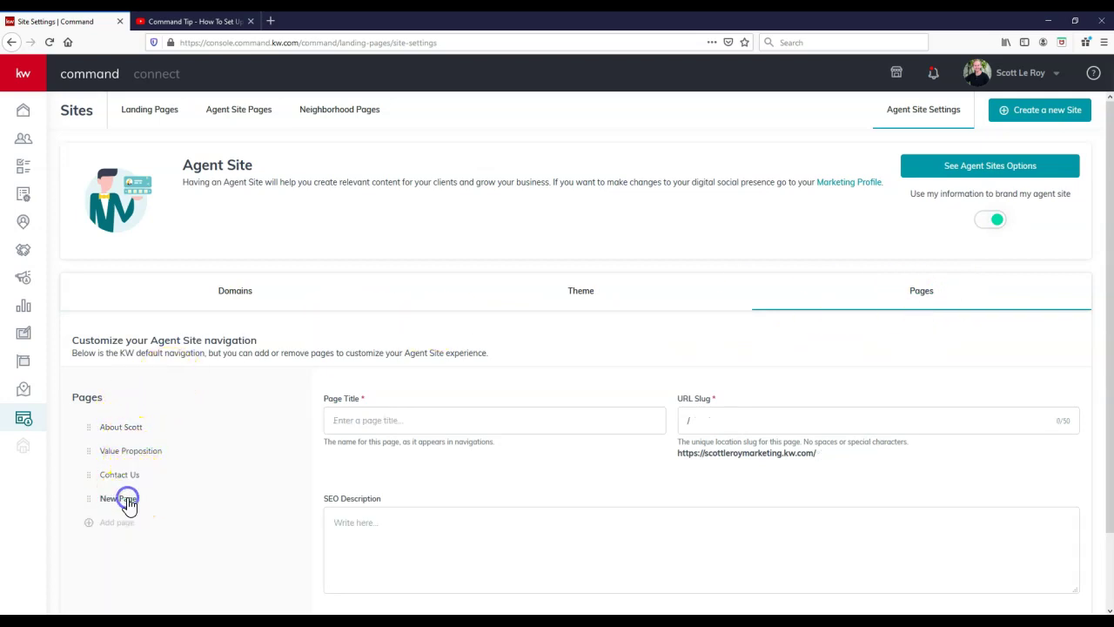
# Step: Title the new page "How To Set Up The IDX Sites" and set its URL slug to "how-to-set-up-the-idx-sites"
pyautogui.click(400, 426)
pyautogui.write('es')
pyautogui.click(709, 423)
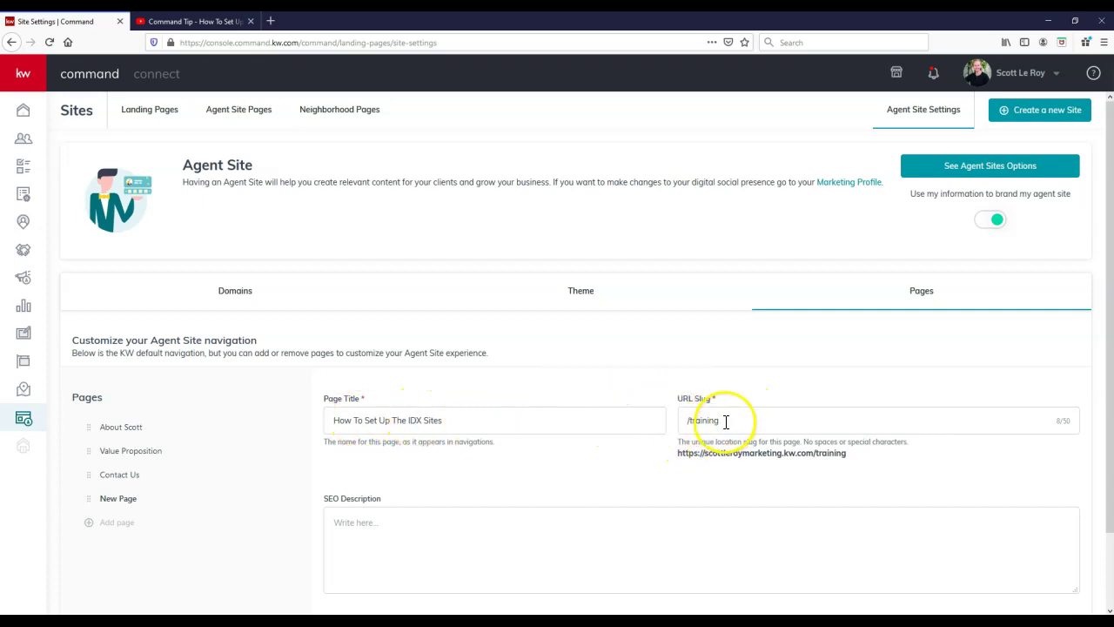
pyautogui.doubleClick(697, 422)
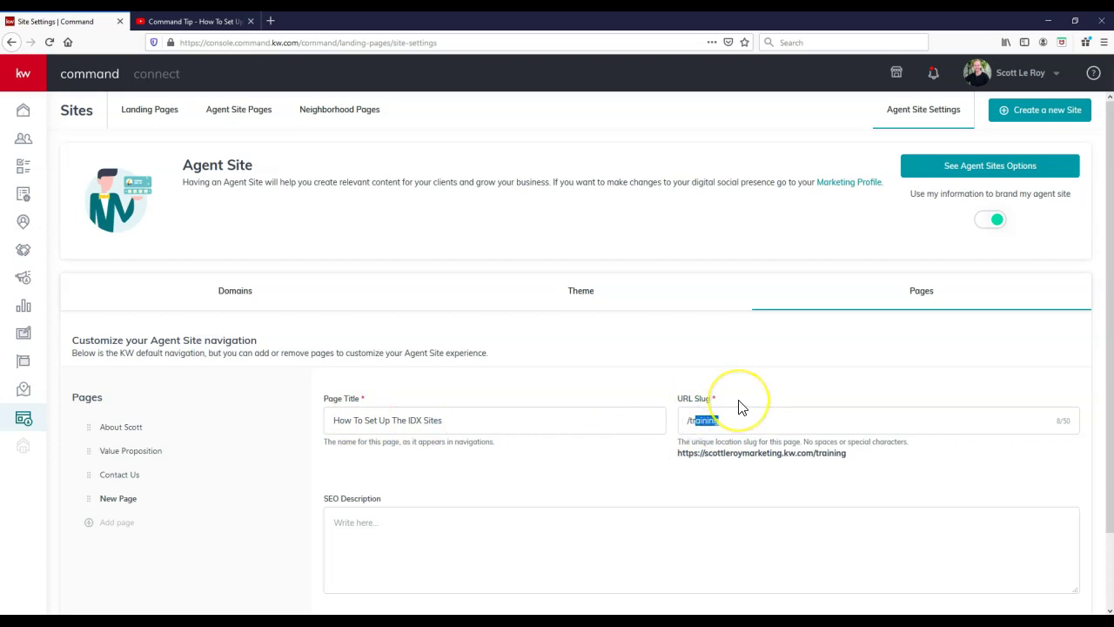
pyautogui.press('BackSpace')
pyautogui.write('how-to-set-up-th')
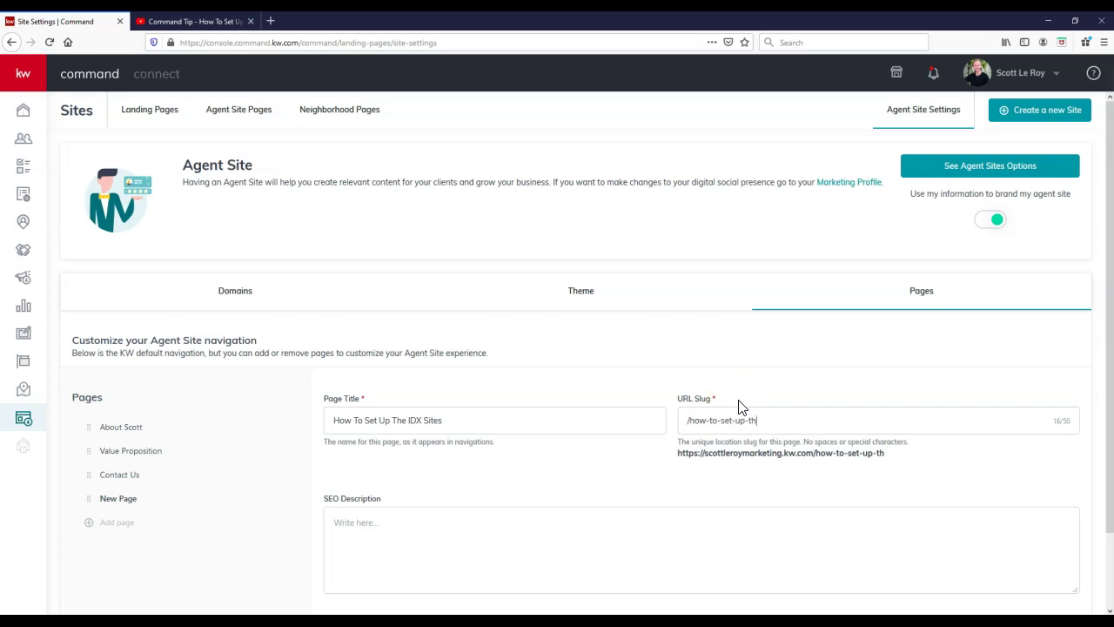
pyautogui.write('sites')
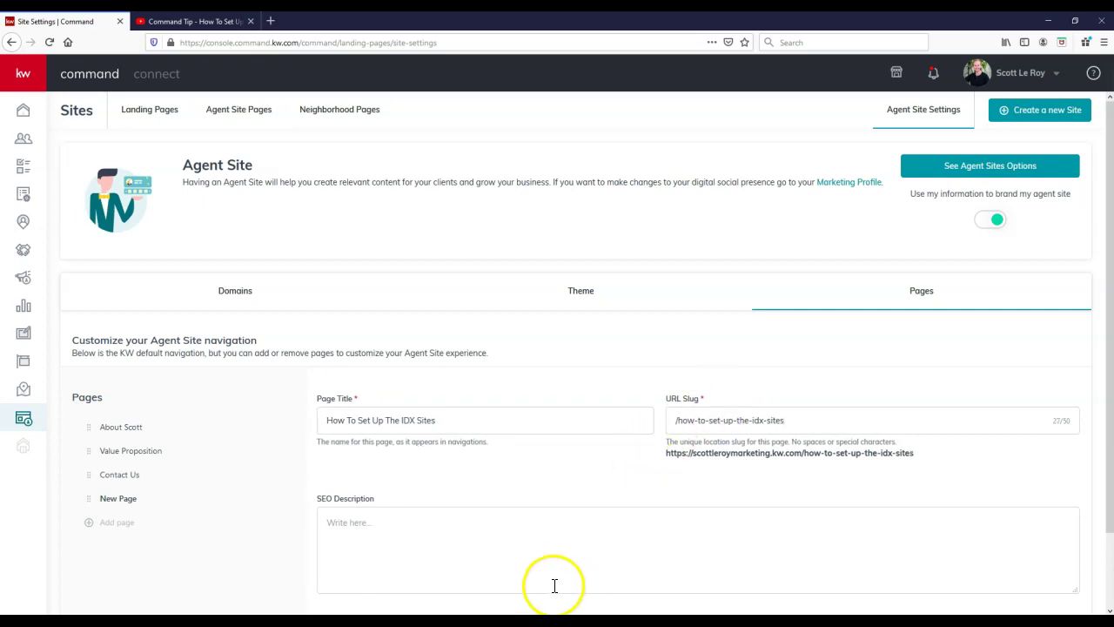
# Step: Copy the video's description sentence from YouTube and paste it as the new page's SEO description
pyautogui.click(551, 558)
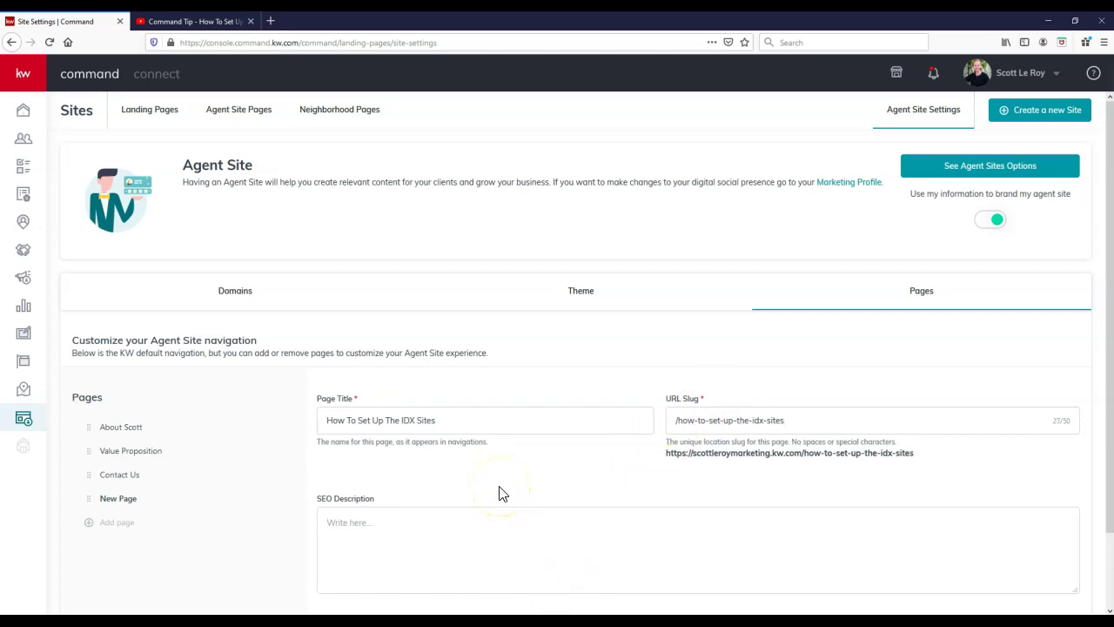
pyautogui.click(192, 21)
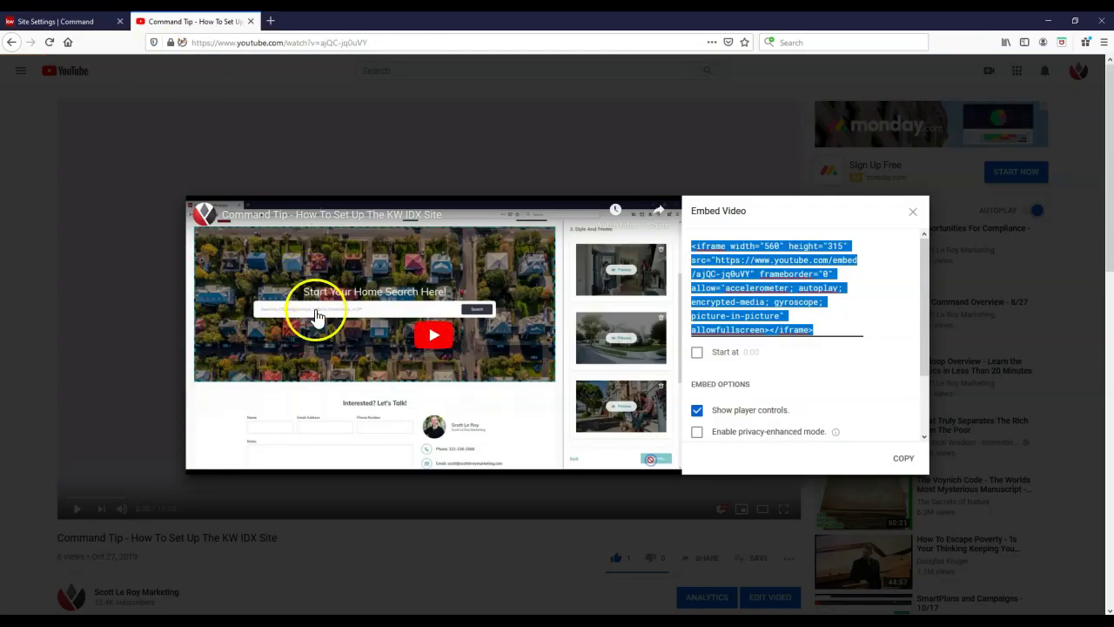
pyautogui.click(913, 210)
pyautogui.scroll(-5, 360, 269)
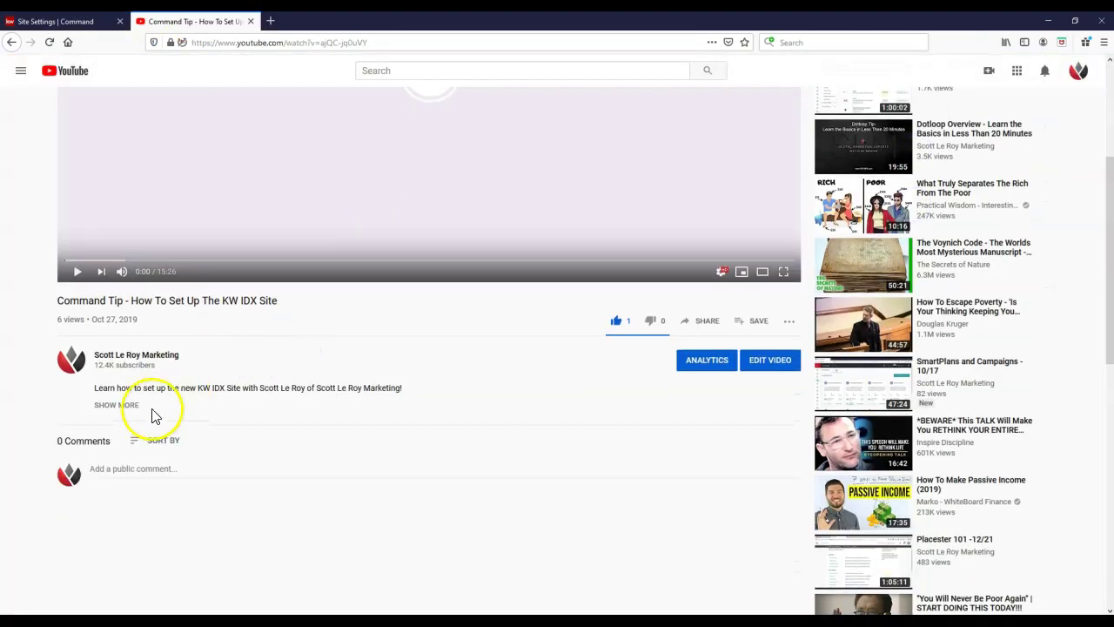
pyautogui.click(122, 405)
pyautogui.moveTo(387, 391); pyautogui.dragTo(92, 391)
pyautogui.hotkey('ctrl', 'c')
pyautogui.hotkey('ctrl', 'shift', 'Tab')
pyautogui.click(380, 523)
pyautogui.hotkey('ctrl', 'v')
# Step: Link the navigation page to the site page "new agent site Mn6wwYUI" and save the changes
pyautogui.scroll(-2, 317, 398)
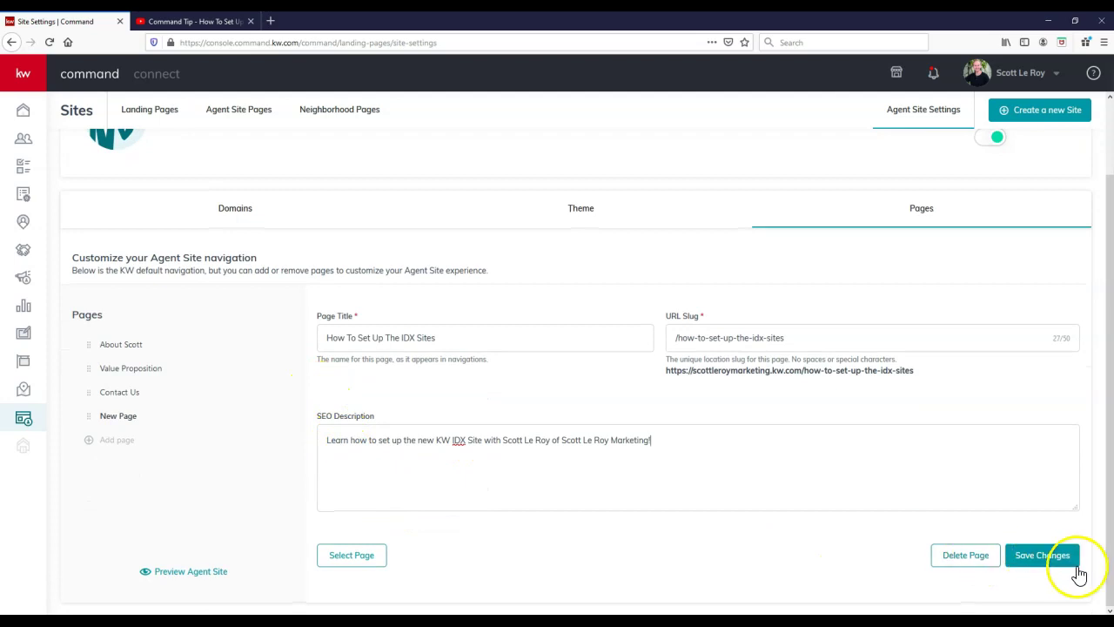
pyautogui.click(357, 559)
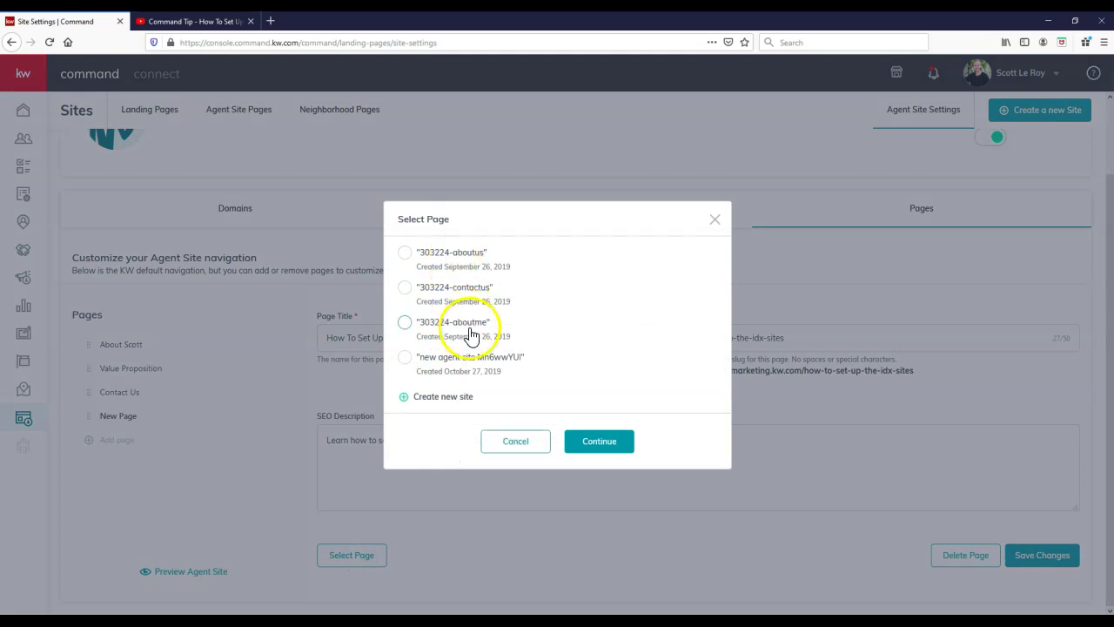
pyautogui.click(406, 360)
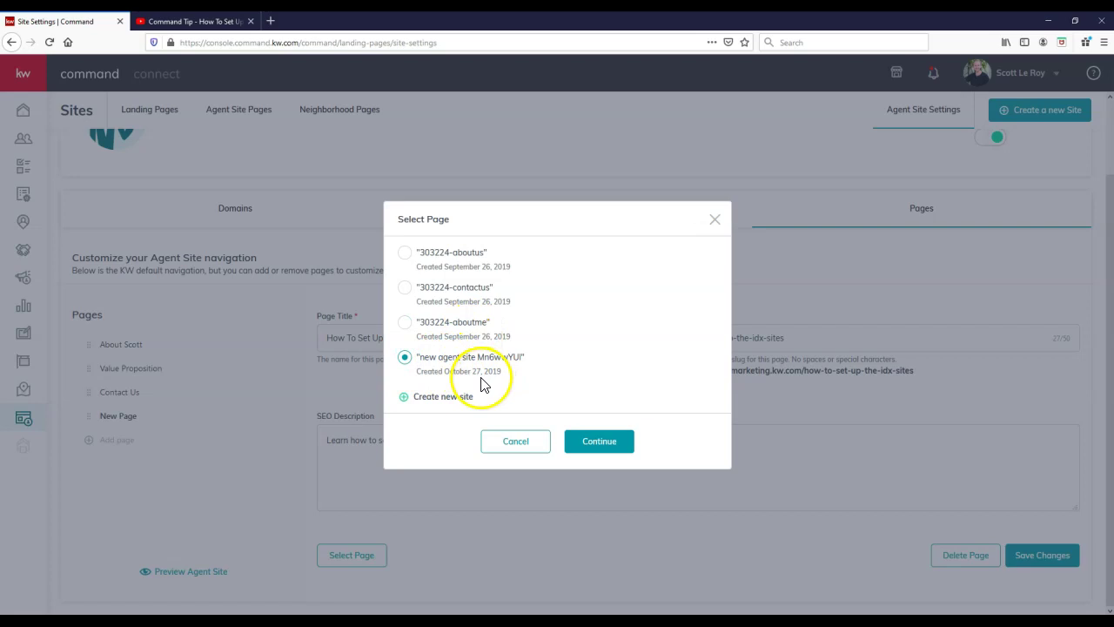
pyautogui.click(607, 445)
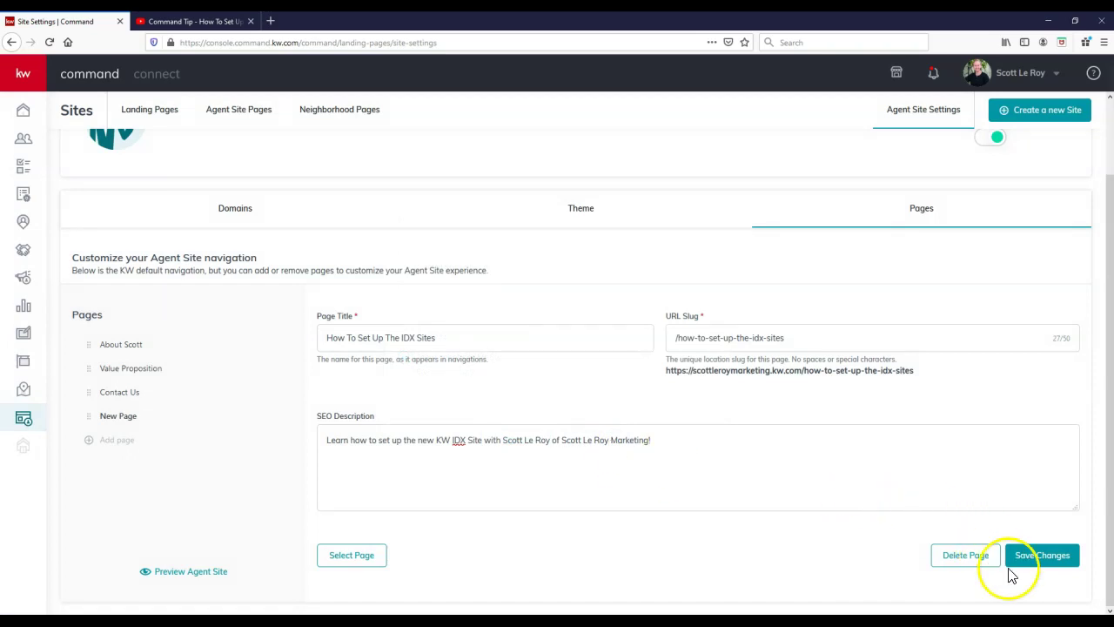
pyautogui.click(1039, 562)
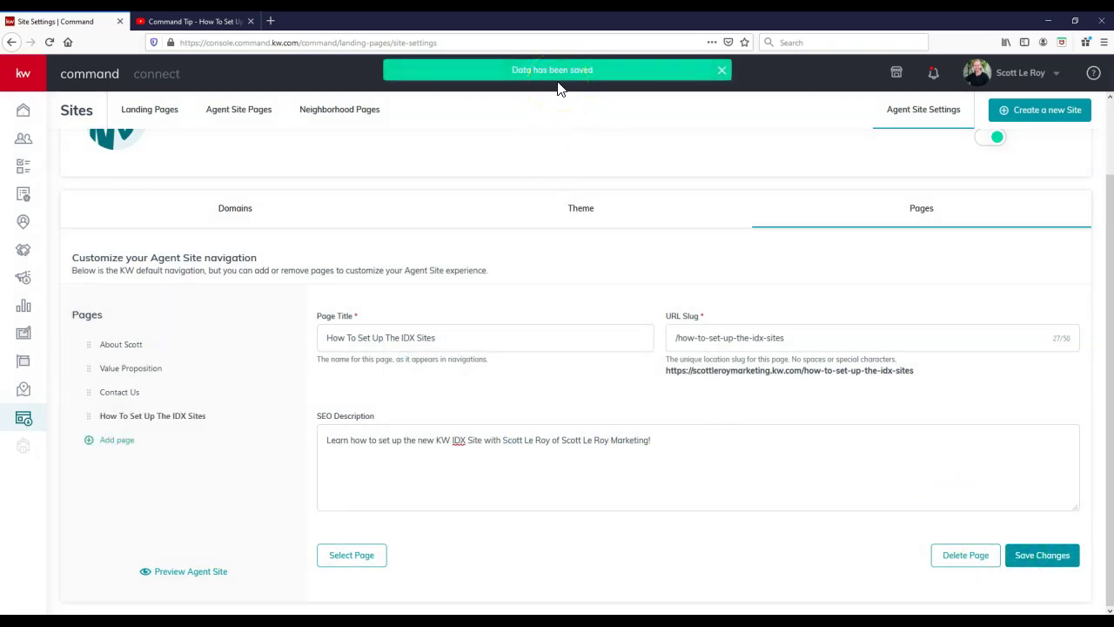
# Step: Open the configured Agent Site preview from the Agent Site Pages list and close the YouTube video page
pyautogui.click(259, 123)
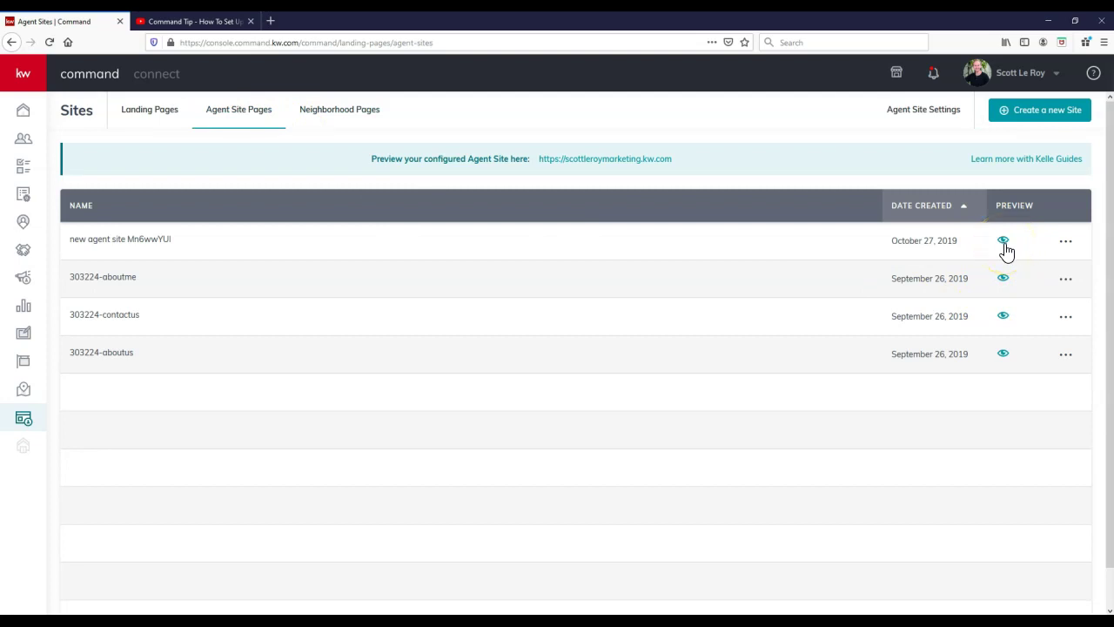
pyautogui.click(659, 160)
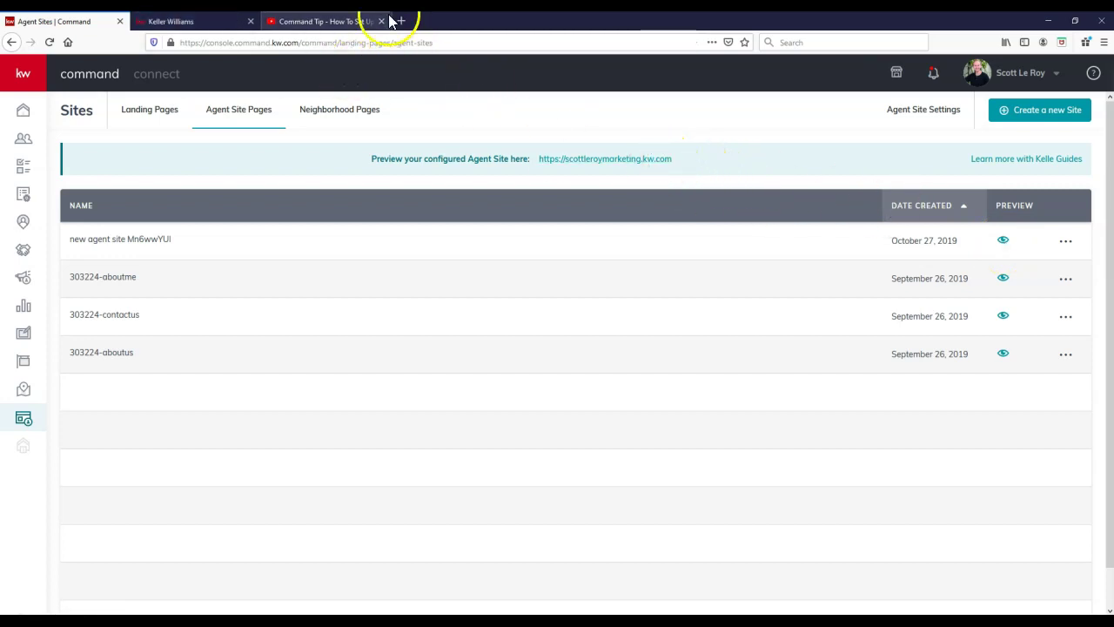
pyautogui.click(380, 20)
pyautogui.click(174, 20)
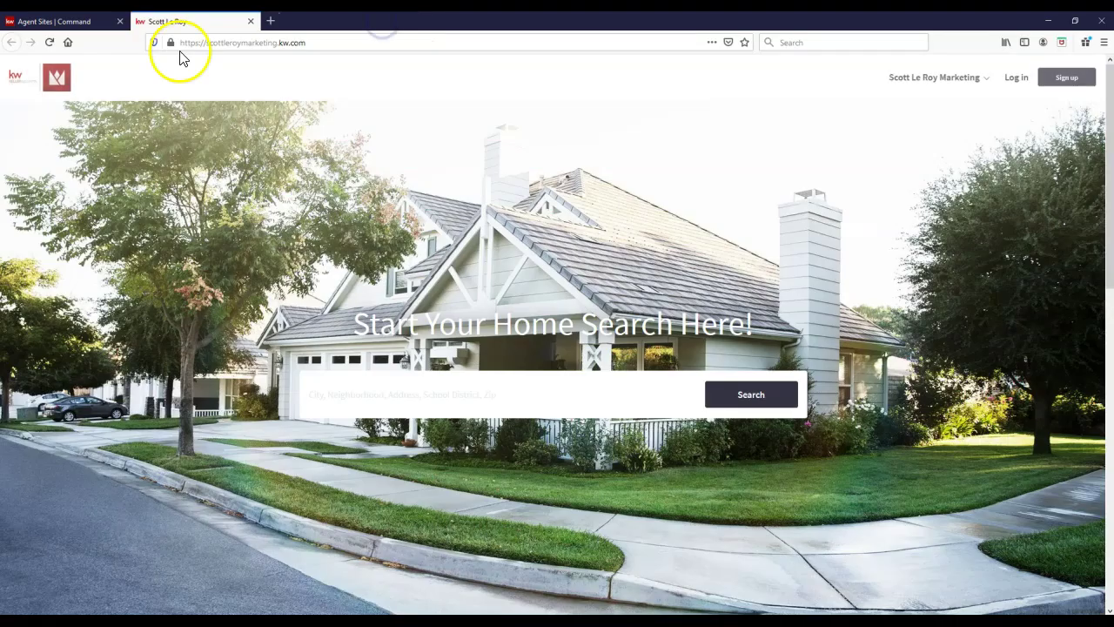
# Step: Open the "How To Set Up The IDX Sites" page from the live site's navigation and briefly play the embedded video
pyautogui.click(953, 87)
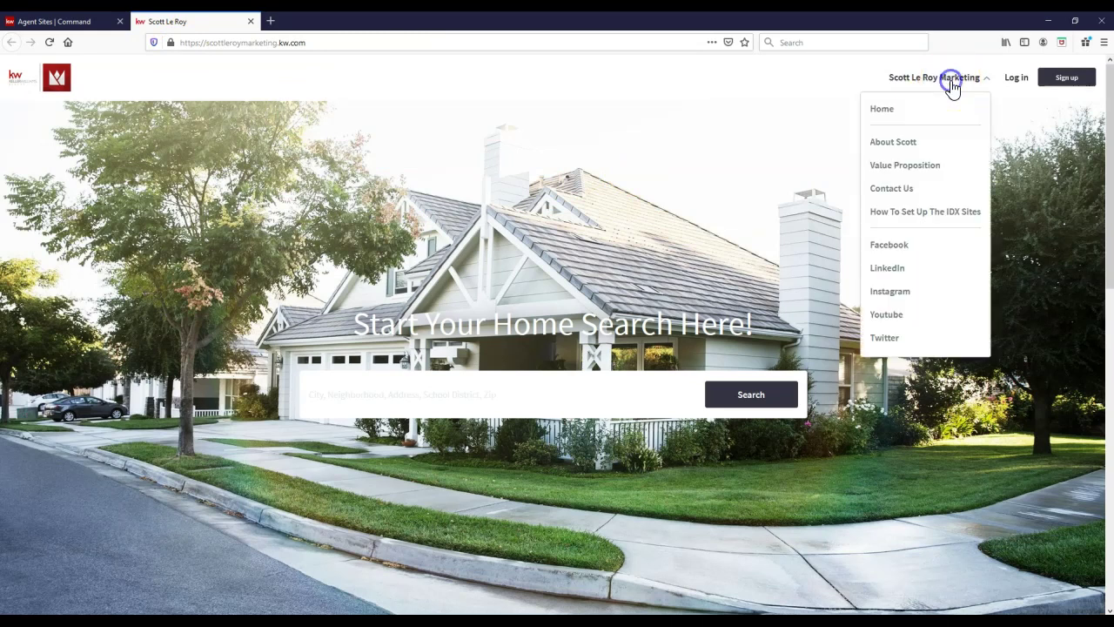
pyautogui.click(935, 219)
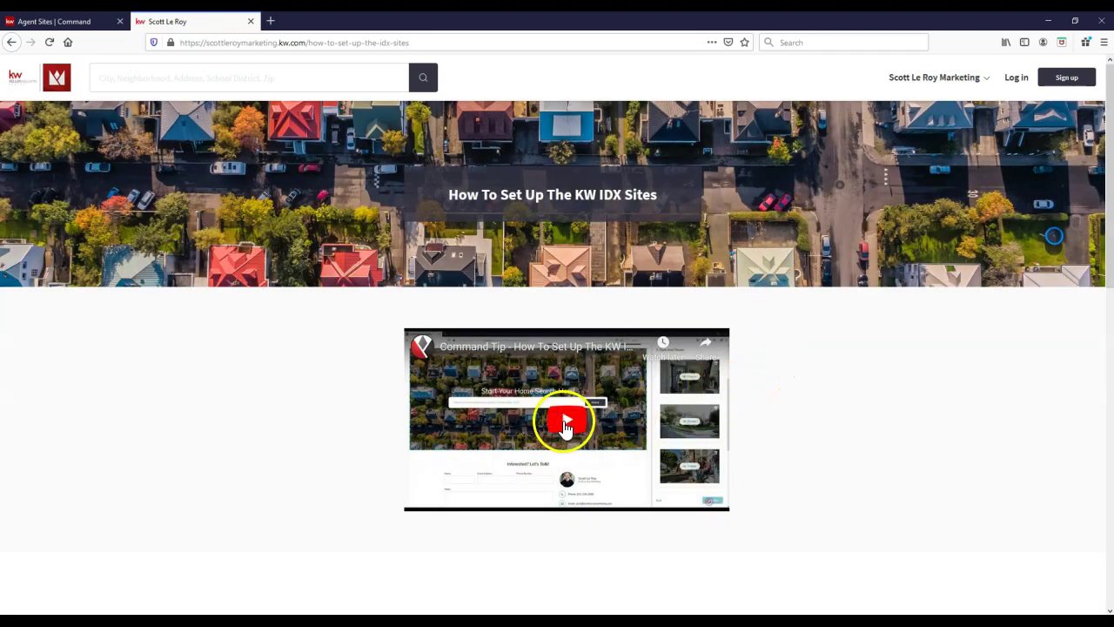
pyautogui.click(566, 425)
pyautogui.click(426, 502)
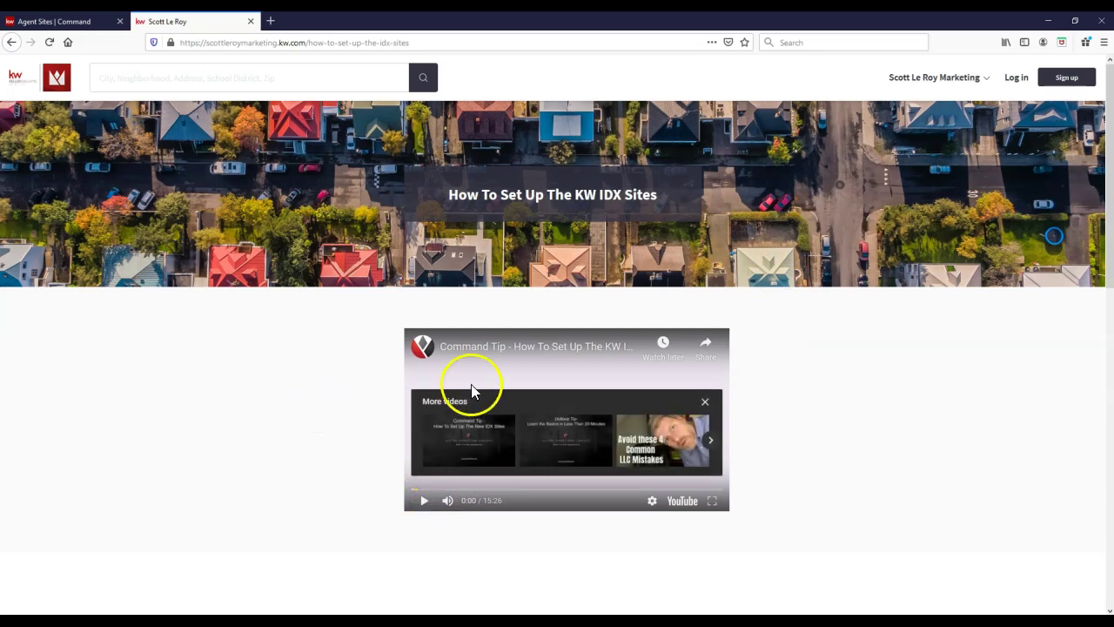